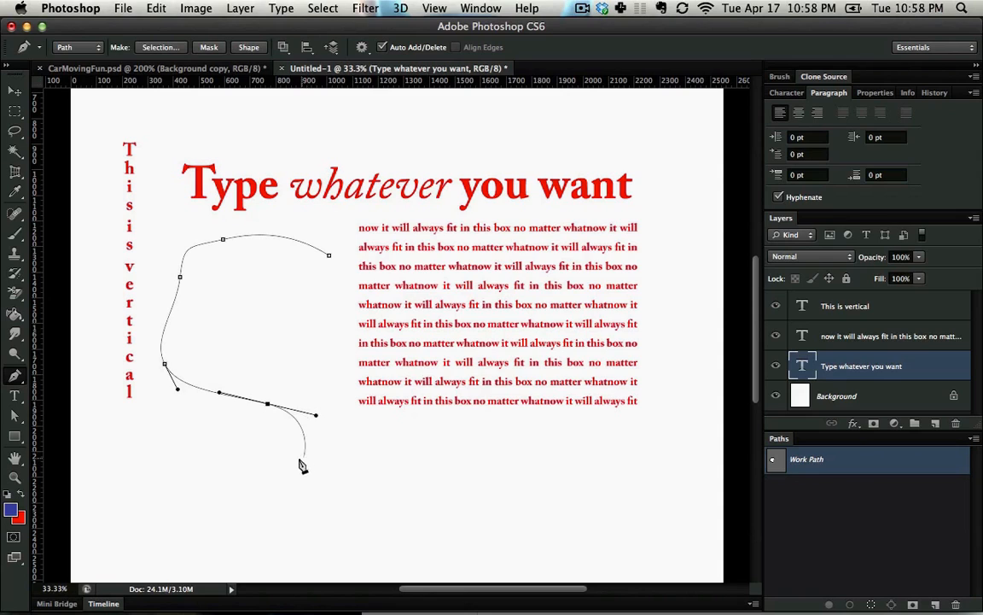
Finish the head-shaped outline with curved and corner points around the neck, closing the path at its starting anchor
left_click_drag(298, 461, 285, 471)
left_click(367, 465)
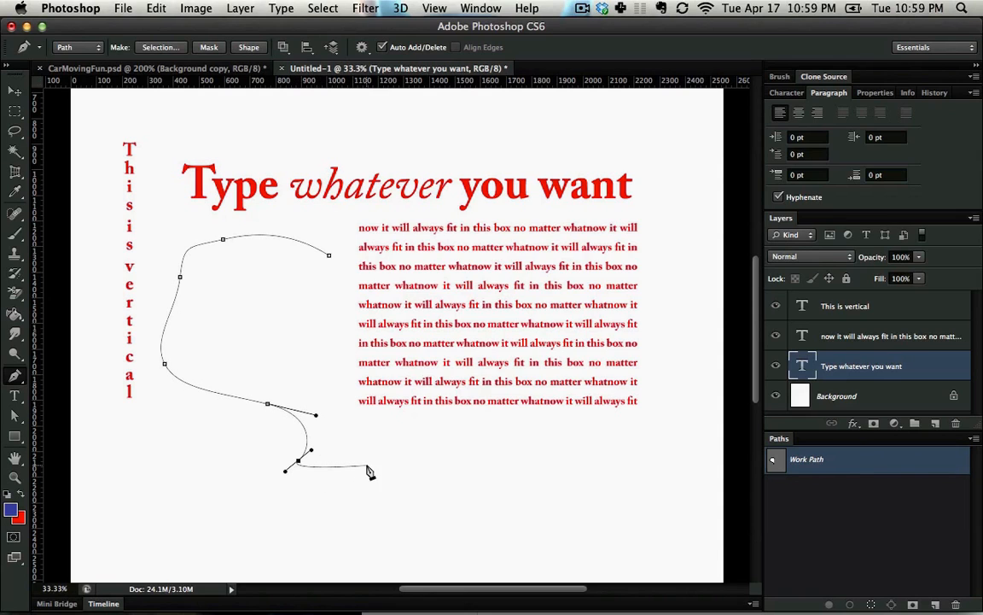
left_click_drag(320, 371, 336, 335)
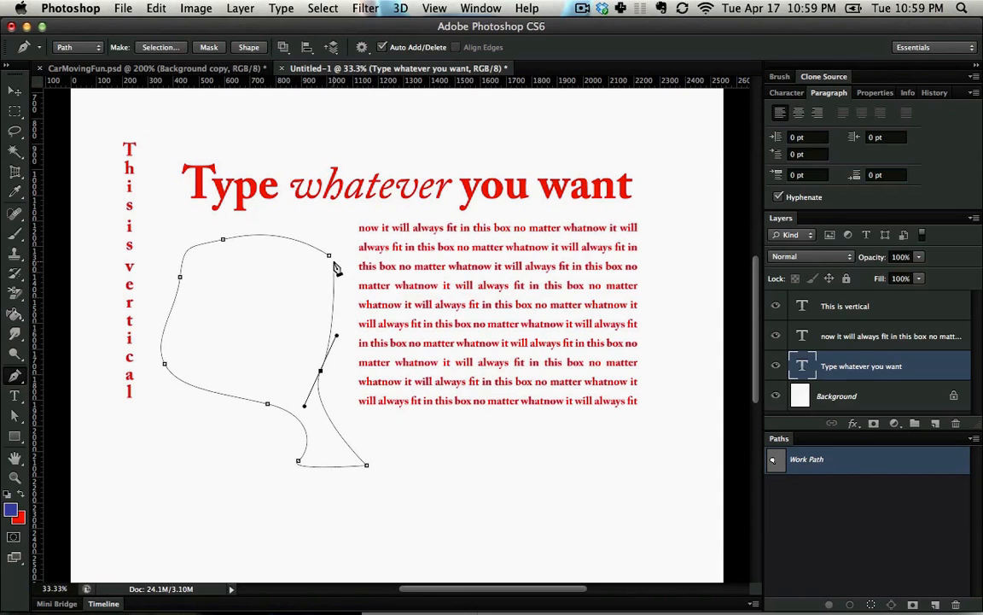
left_click_drag(329, 255, 291, 237)
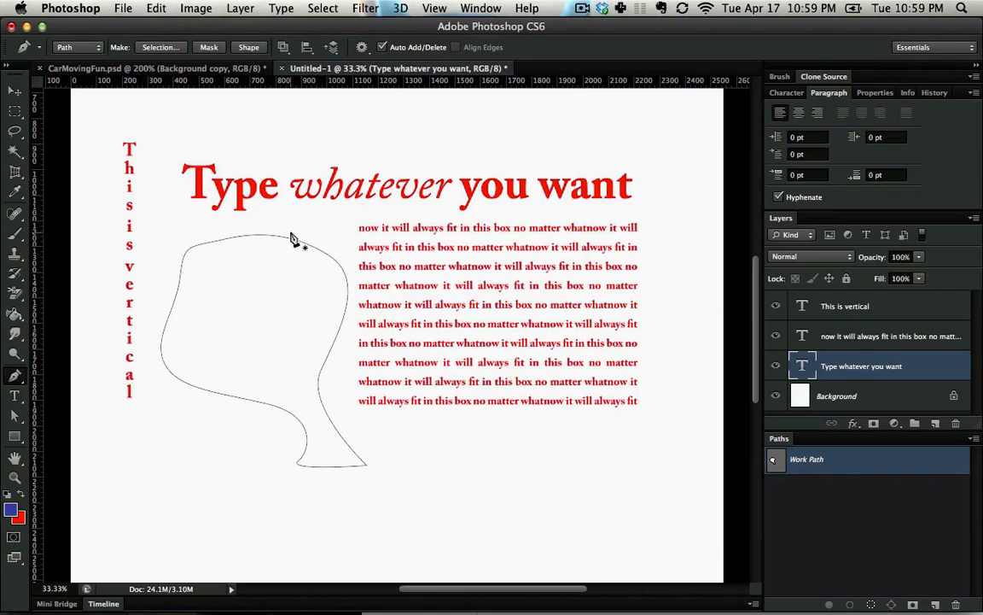
Select the closed path, adjust the curve at its top anchor and move the upper-left anchor outward to round the head
left_click(300, 242, "super")
left_click_drag(223, 239, 181, 285)
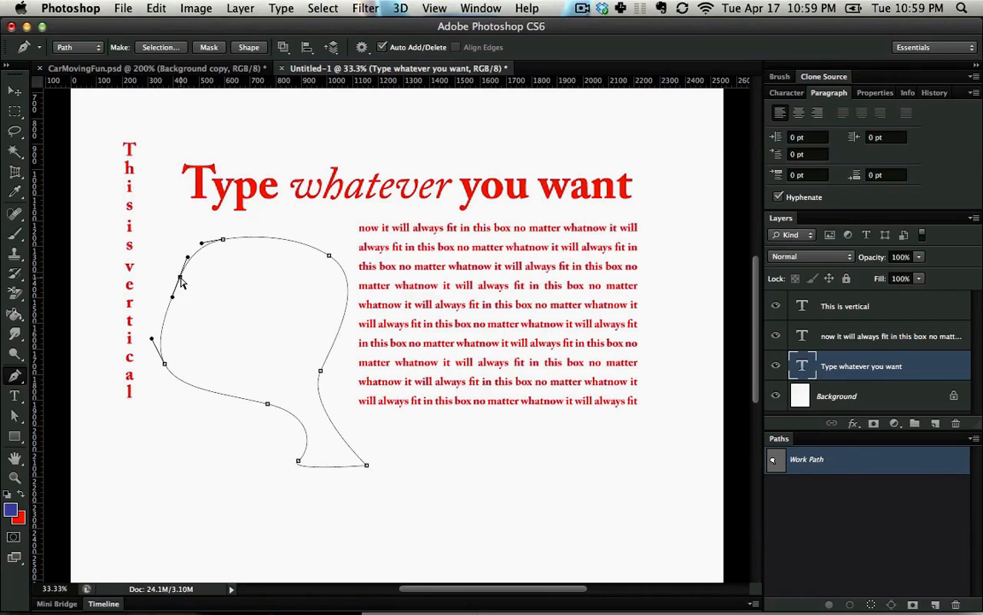
mouse_move(180, 278)
left_mouse_down()
mouse_move(157, 266)
mouse_move(176, 269)
mouse_move(165, 274)
left_mouse_up()
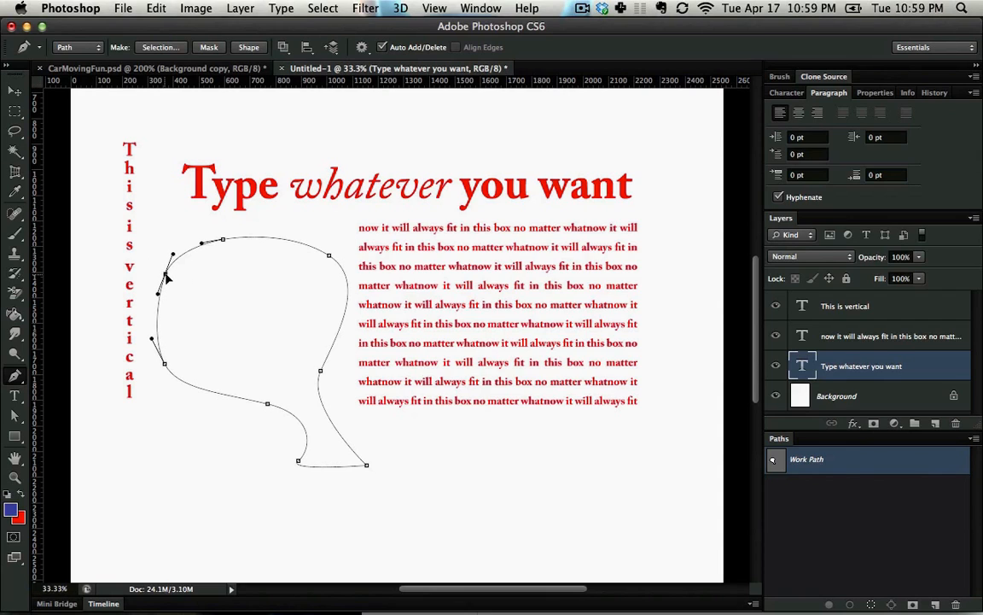
Try pulling new direction handles from the upper-left anchor point, and undo the change
left_click(165, 276)
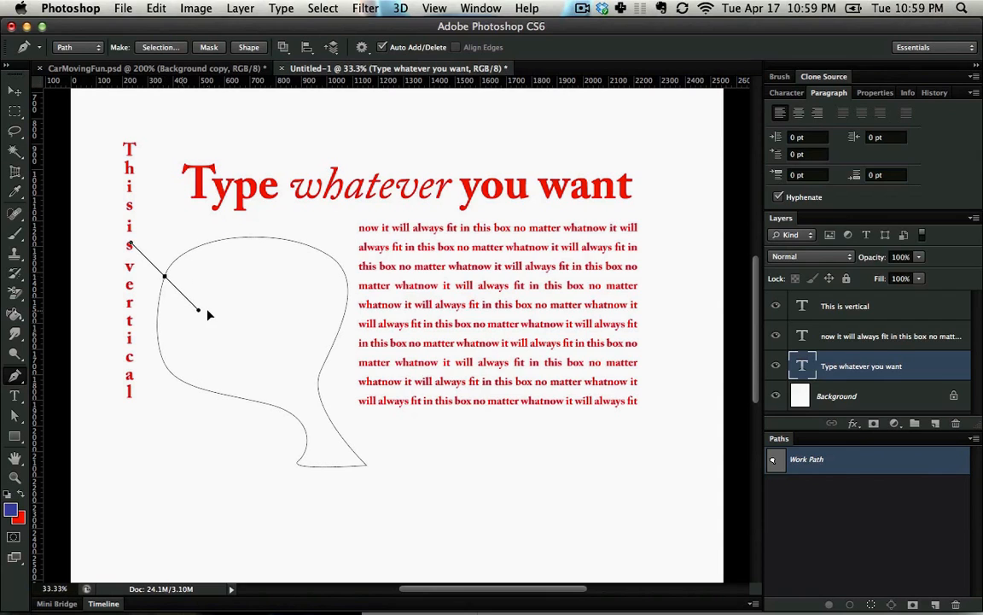
left_click_drag(268, 307, 295, 220)
key("super+z")
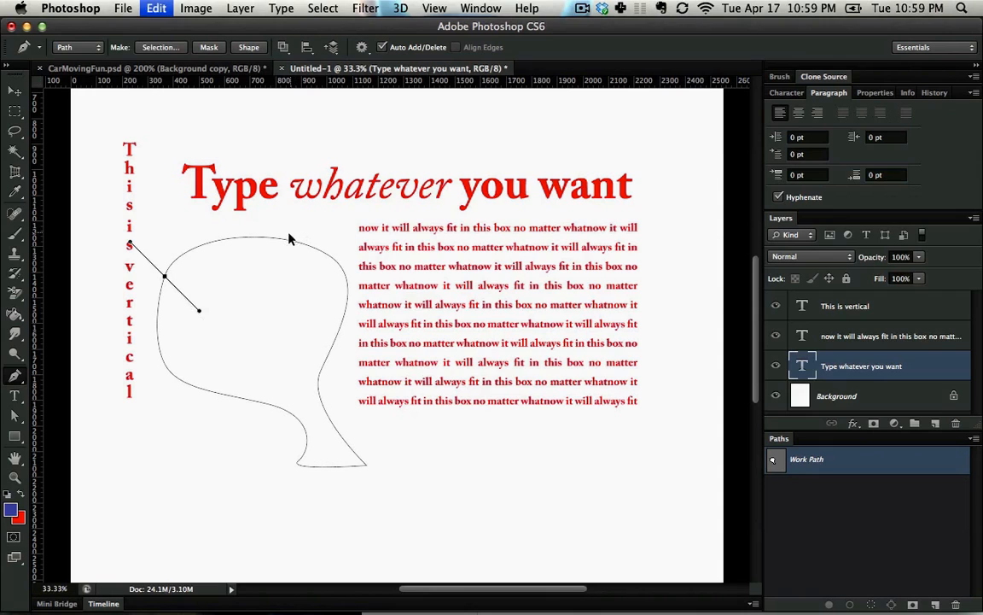
key("alt+super+z")
Pull new direction handles from the head path's top and upper-right anchor points
left_click_drag(222, 243, 174, 243)
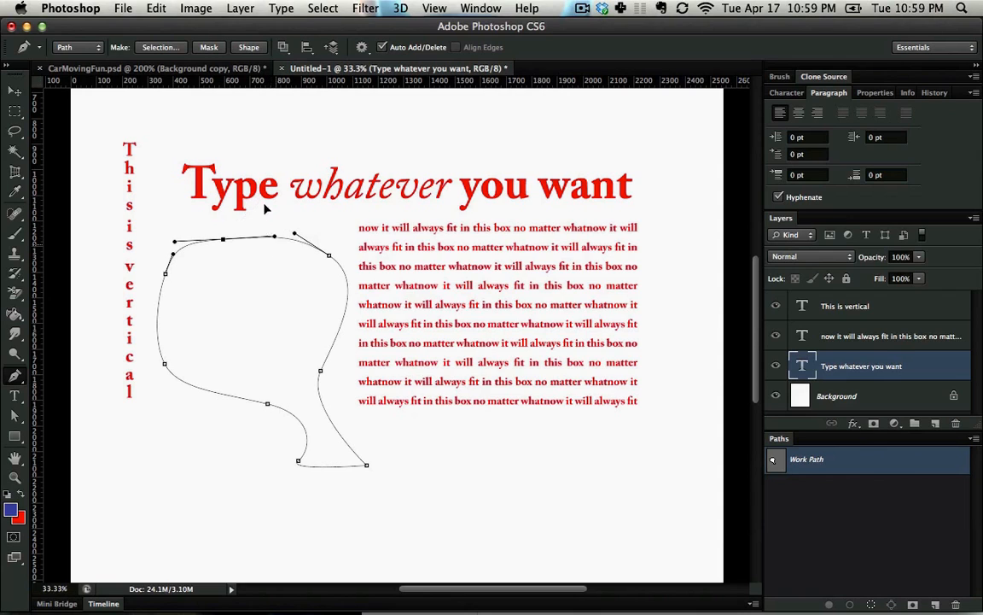
left_click_drag(331, 261, 276, 232)
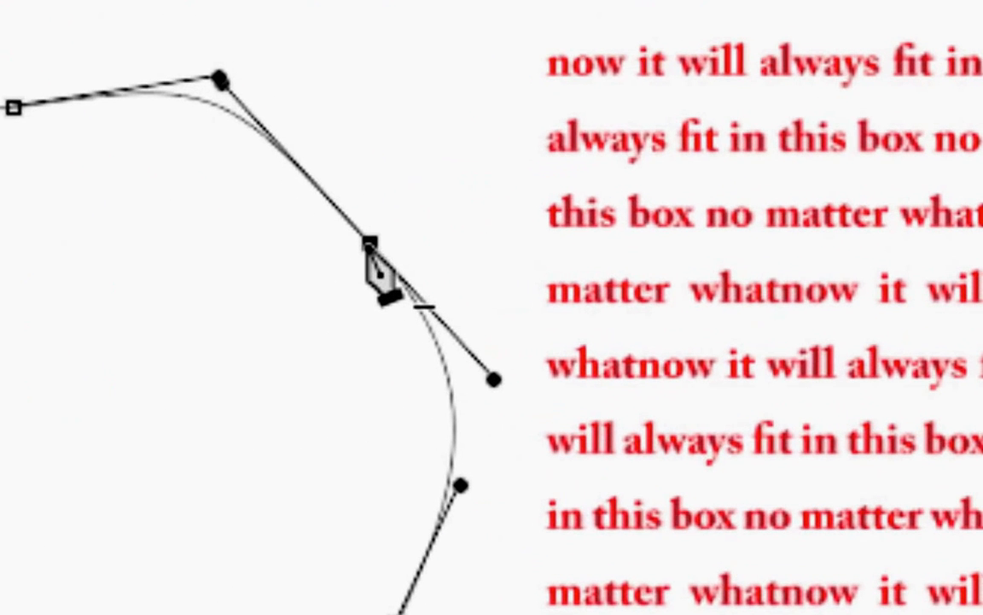
Add an anchor point on the upper-right curve, and delete both the top anchor and the added one
left_click(271, 142)
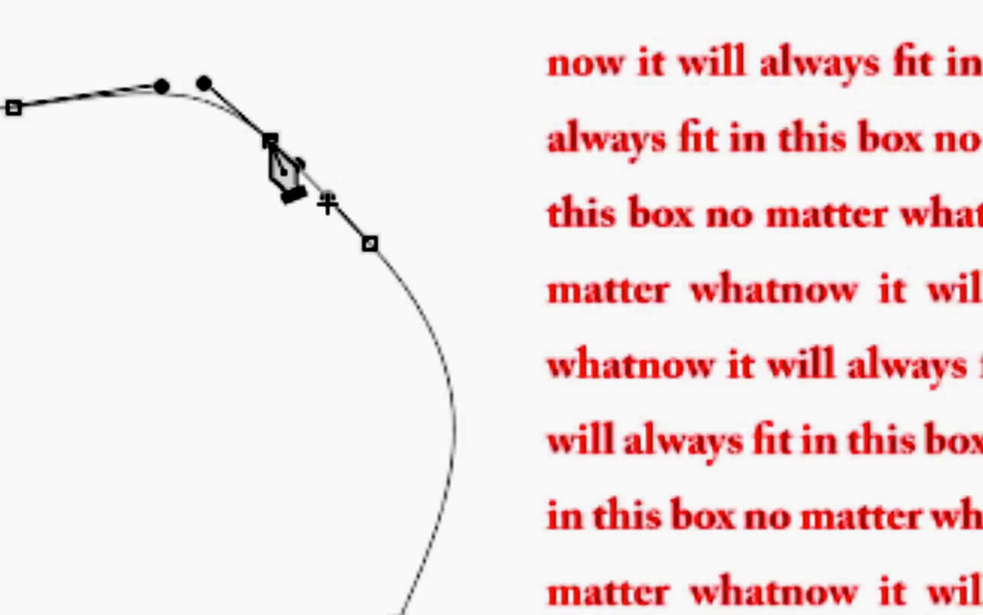
left_click(12, 103)
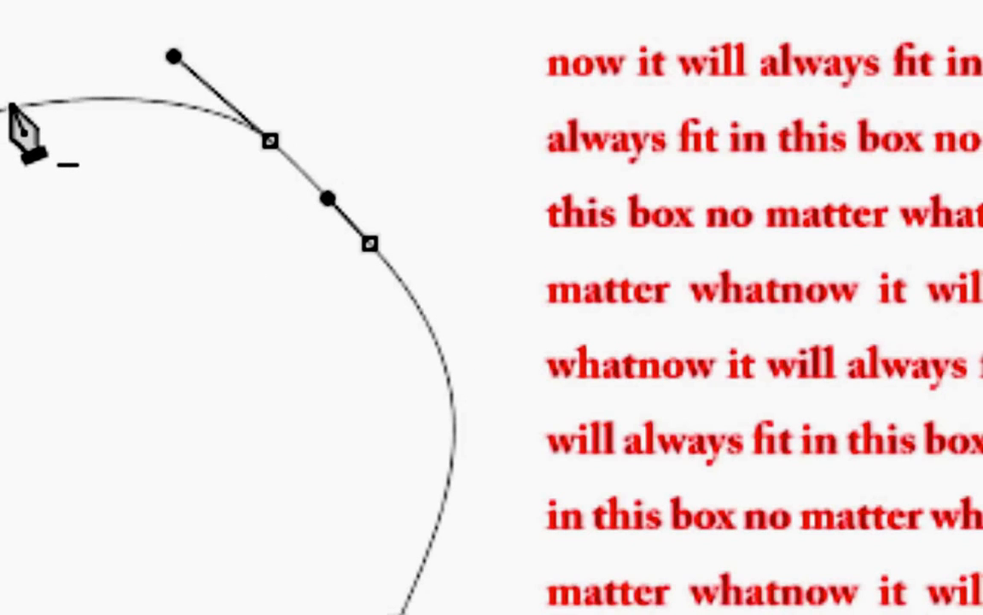
left_click(270, 140)
With the Pen tool, adjust the handles of the upper-left and upper-right anchors to smooth the top of the head
left_click(67, 388)
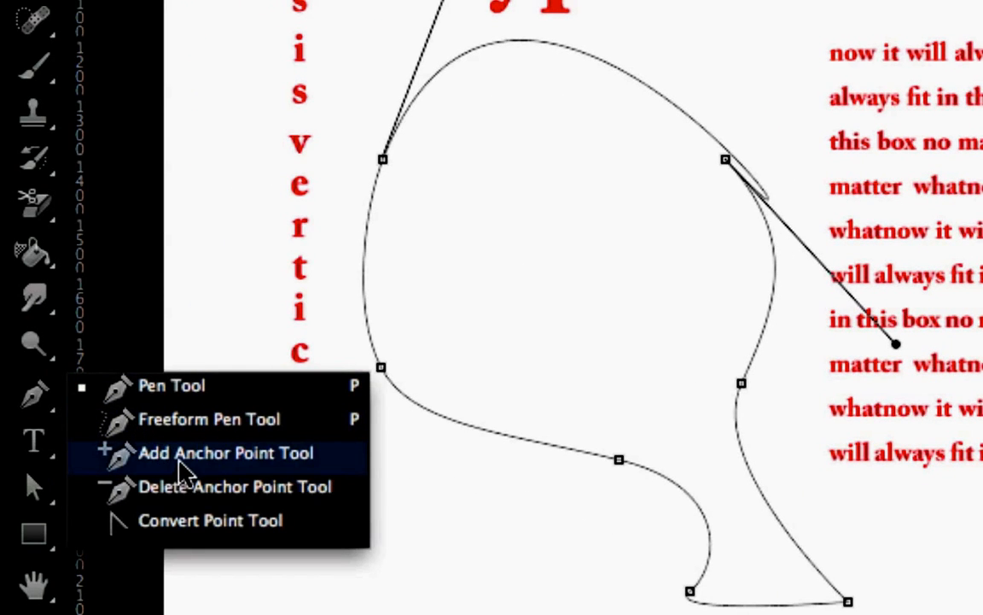
left_click(193, 389)
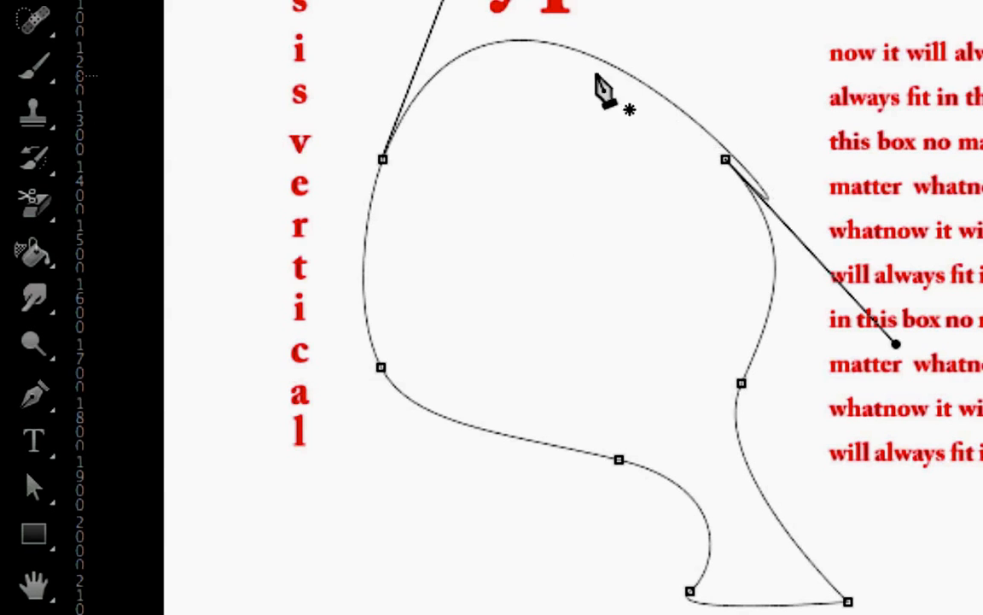
left_click_drag(444, 0, 497, 19)
left_click_drag(736, 180, 666, 97)
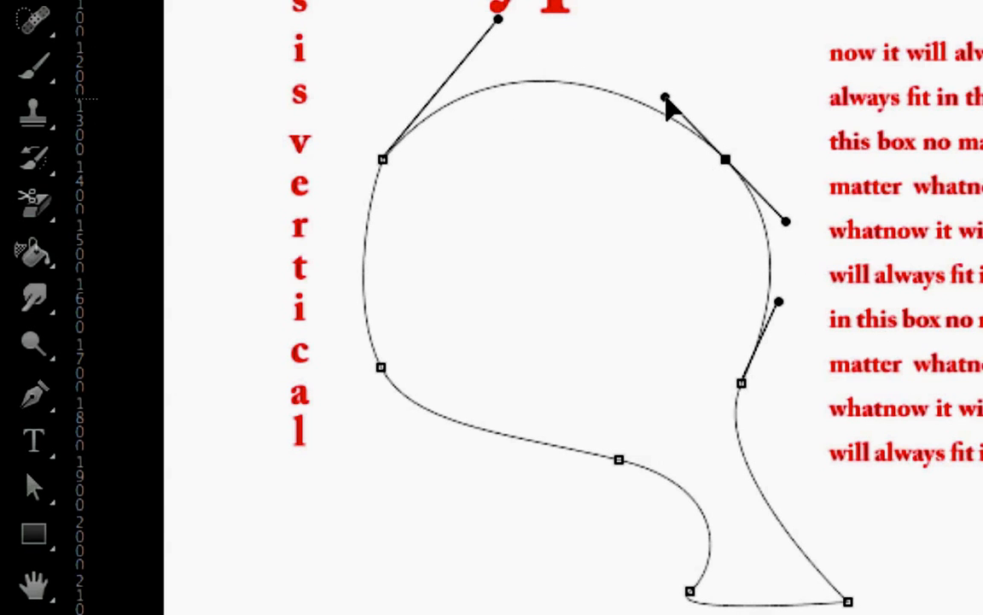
Try drawing loose loops over the text with the Freeform Pen tool, undoing each one
left_click_drag(46, 402, 160, 475)
mouse_move(505, 134)
left_mouse_down()
mouse_move(687, 396)
mouse_move(441, 122)
mouse_move(522, 135)
left_mouse_up()
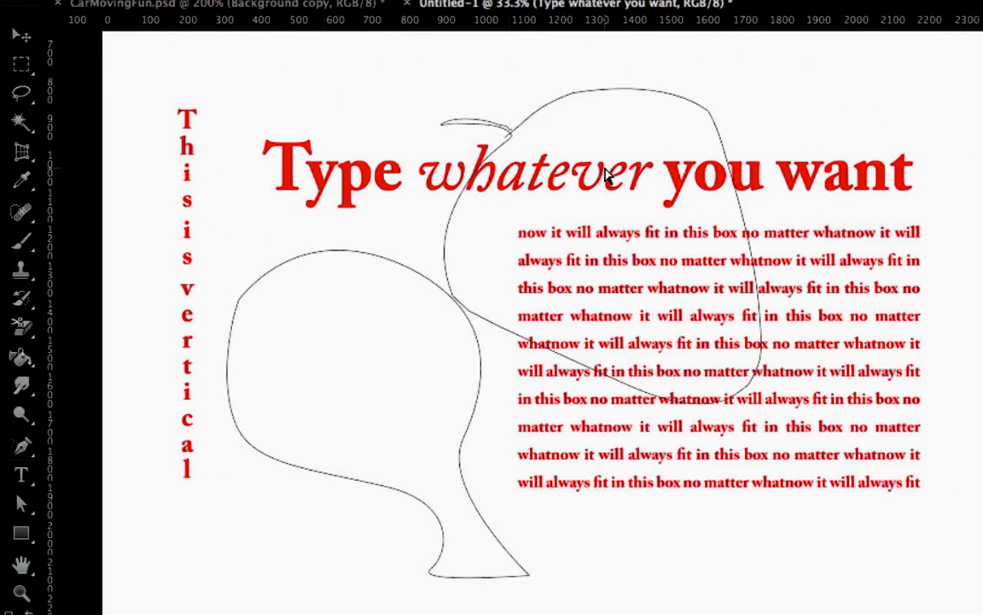
key("ctrl+z")
mouse_move(695, 102)
left_mouse_down()
mouse_move(931, 164)
mouse_move(680, 126)
left_mouse_up()
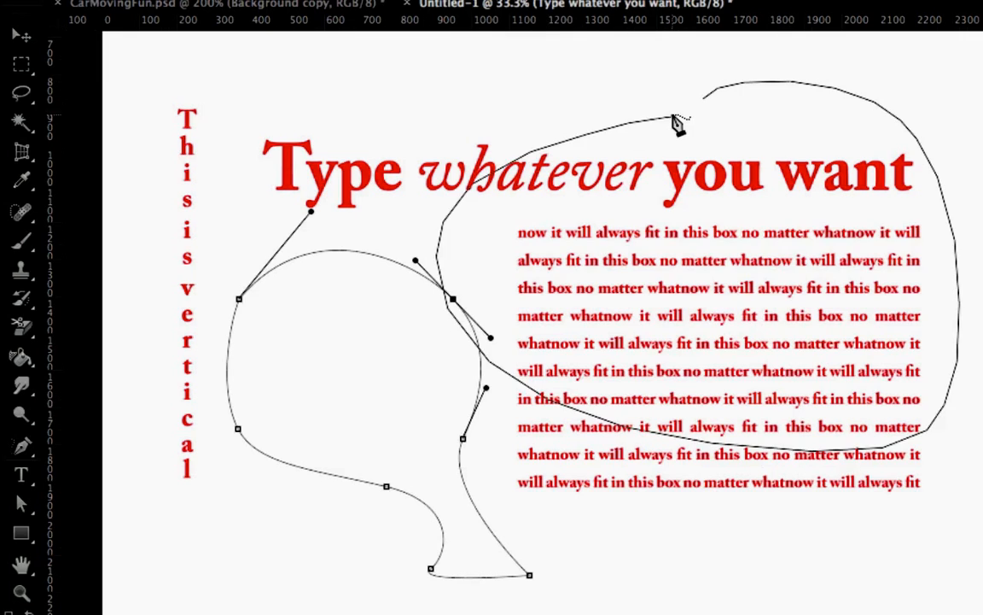
key("ctrl+z")
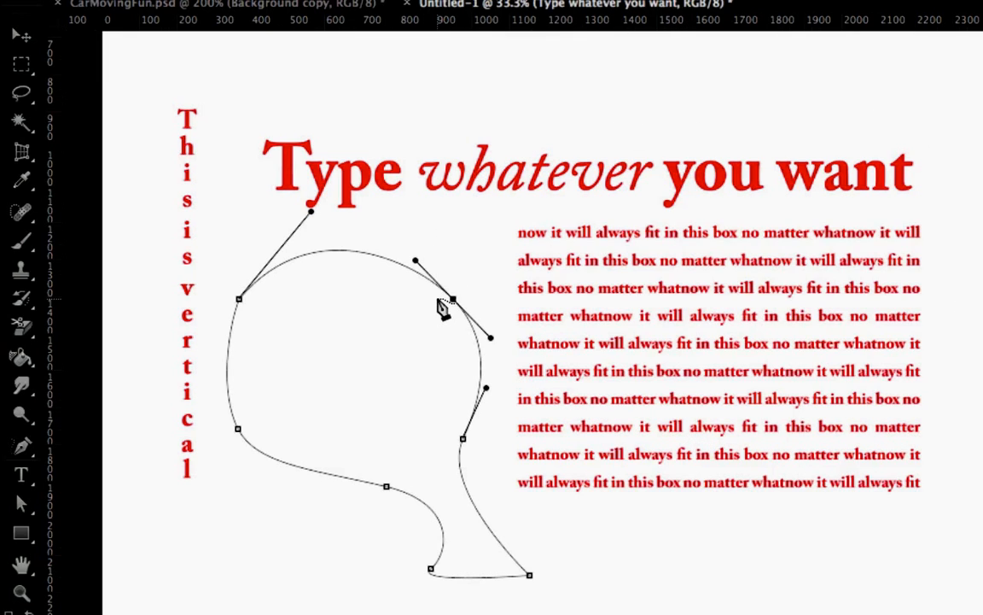
Try the Convert Point tool, return to the Pen tool, and pull new direction handles from the upper-left anchor point
left_click(22, 444)
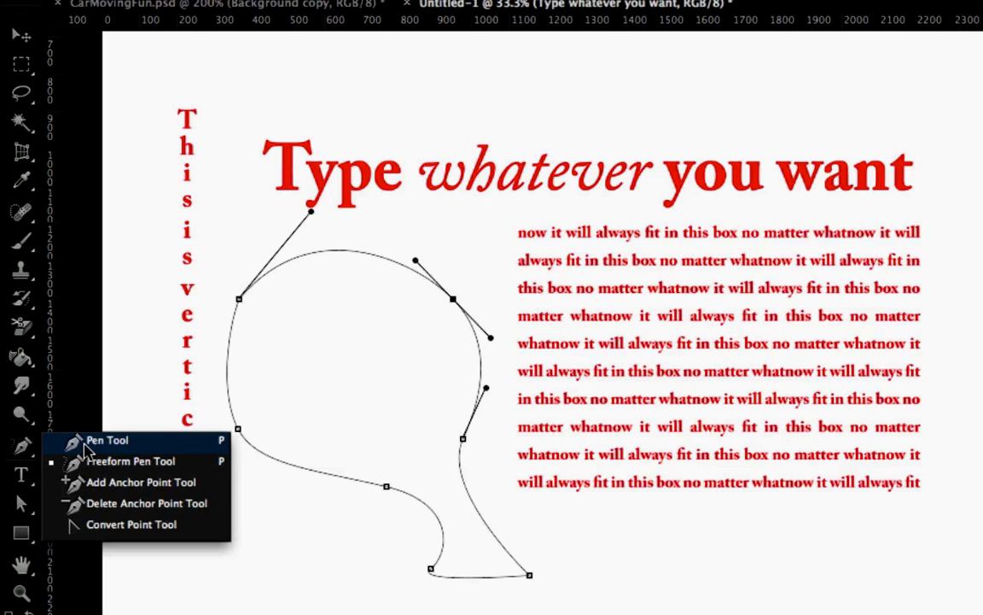
left_click(122, 524)
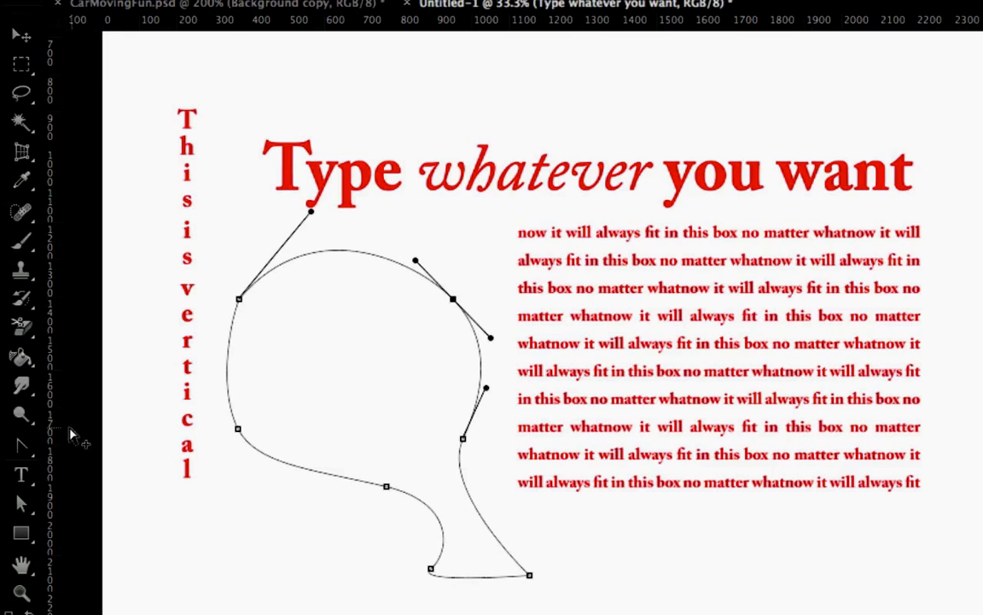
left_click(21, 445)
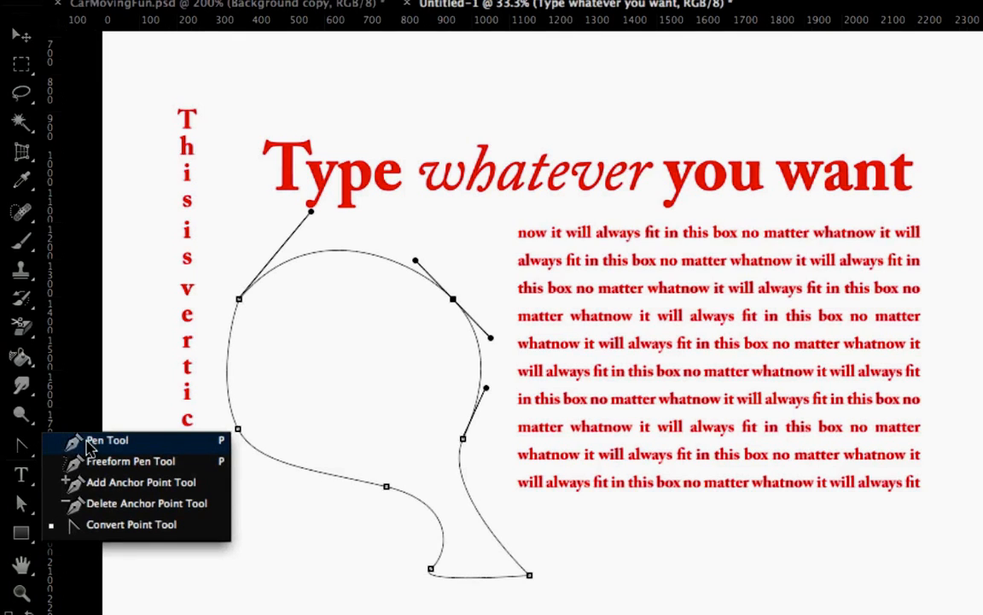
left_click(91, 442)
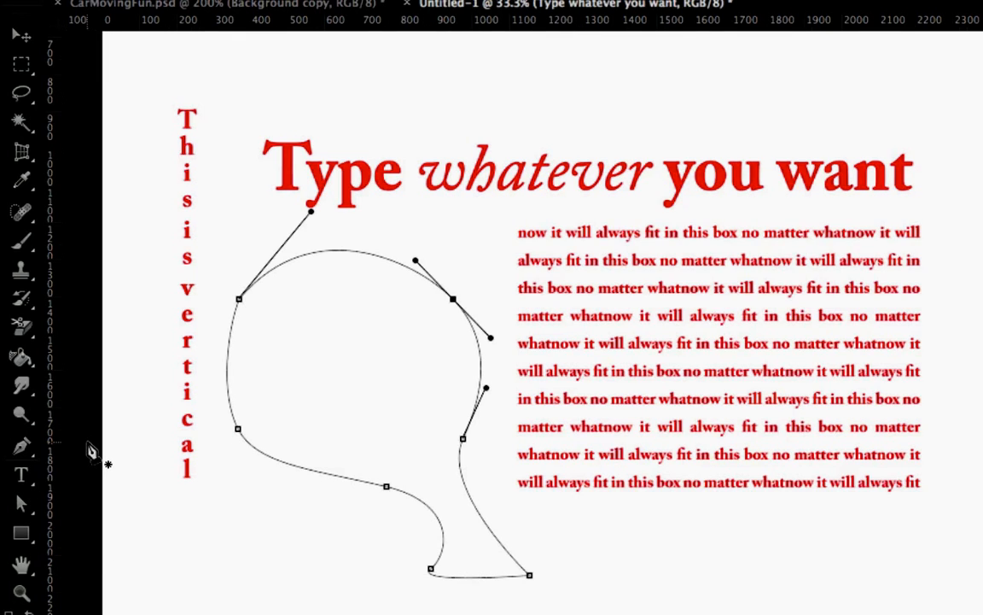
left_click_drag(238, 299, 202, 378)
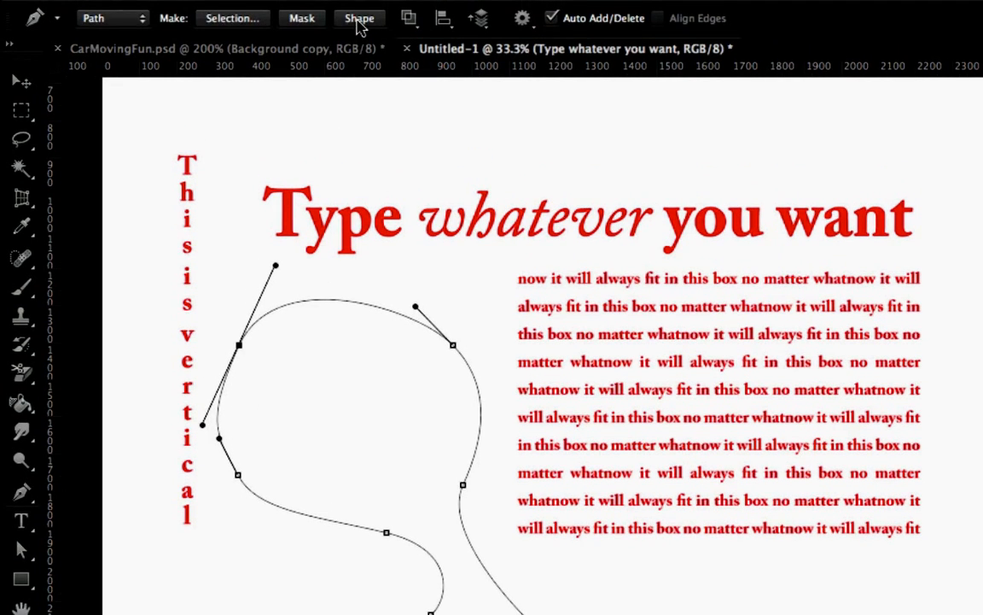
Try converting the head path into a filled shape layer, and undo it
left_click(359, 21)
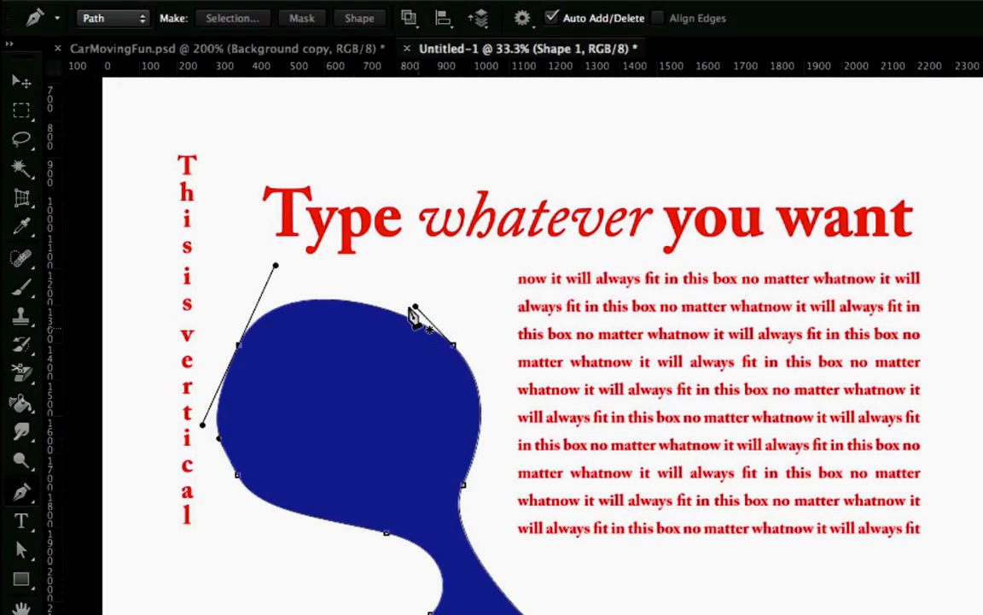
key("ctrl+z")
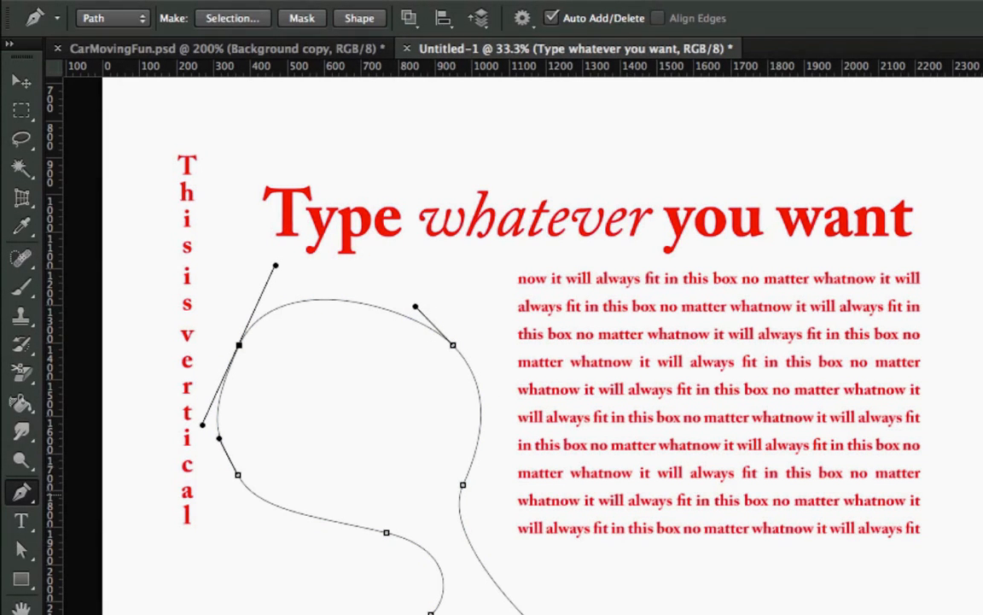
Switch to CarMovingFun.psd and trace the rider's face with a curved path from the forehead down along the nose-side cheek
left_click(294, 48)
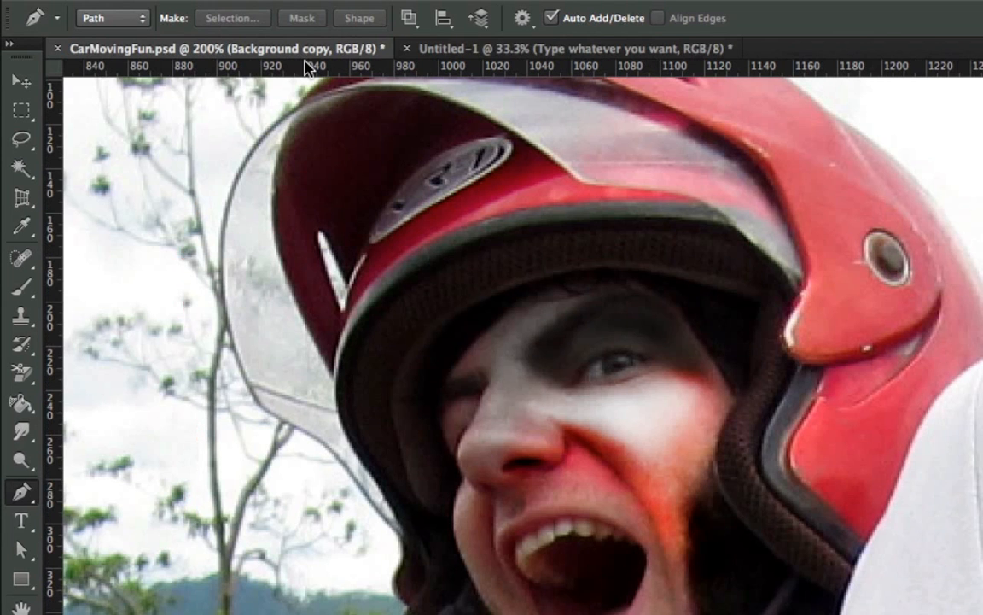
left_click_drag(645, 288, 597, 281)
left_click_drag(536, 293, 508, 310)
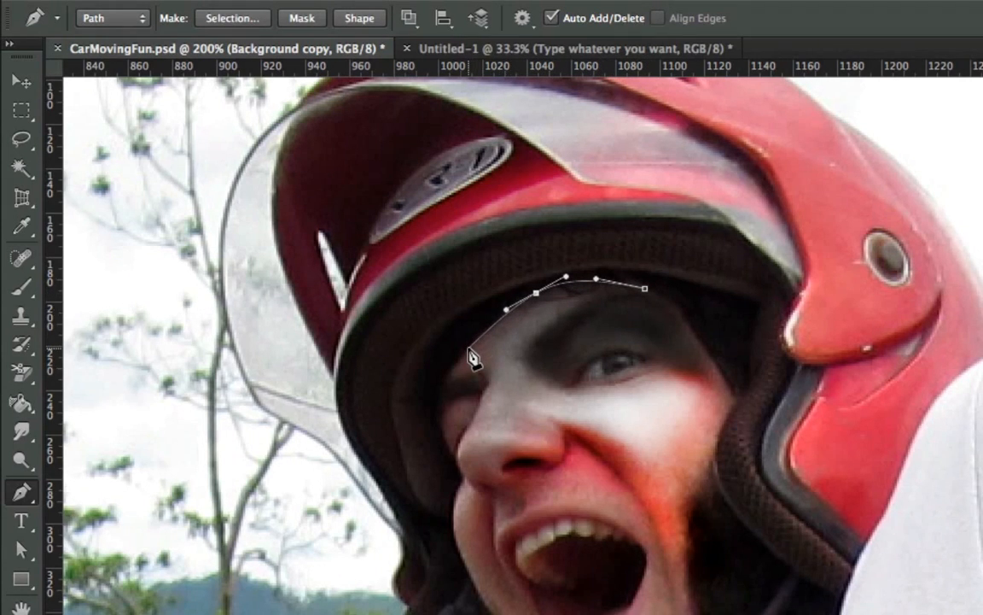
left_click_drag(469, 348, 453, 526)
left_click_drag(467, 572, 477, 588)
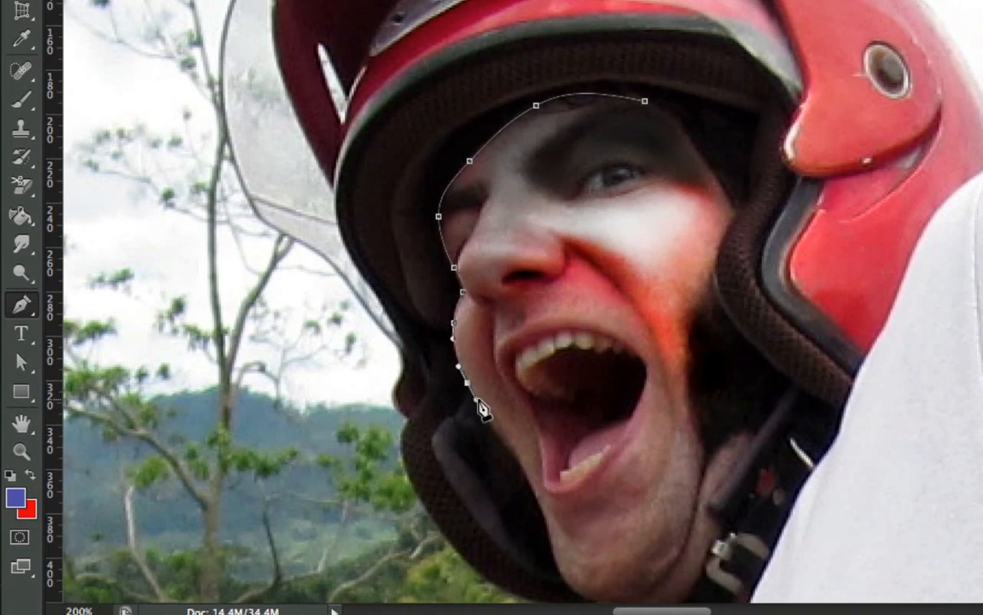
Continue the face path around the chin and up along the helmet strap and padding, closing it at the forehead
left_click_drag(507, 449, 600, 520)
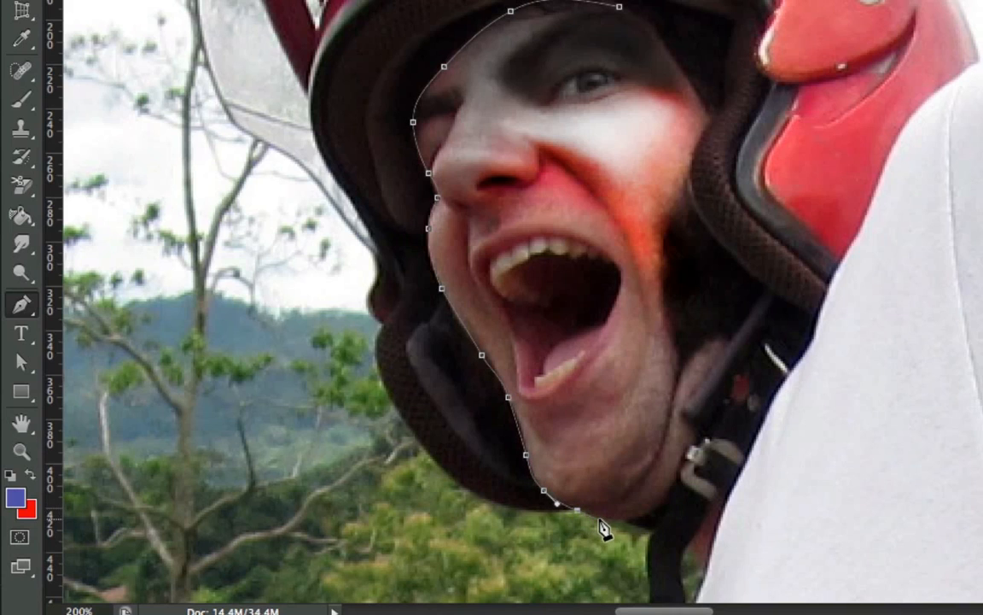
left_click(645, 520)
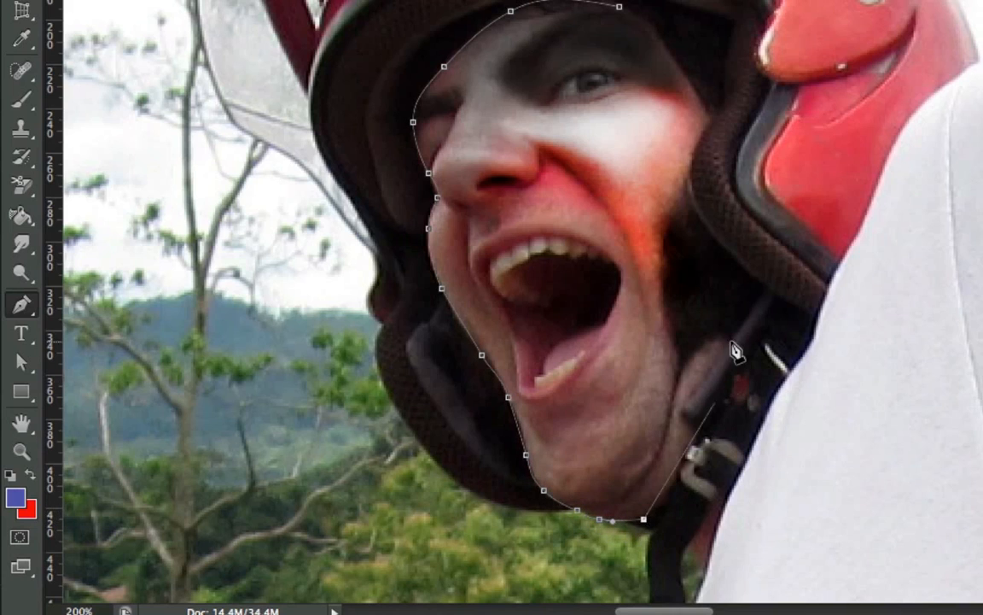
left_click(748, 371)
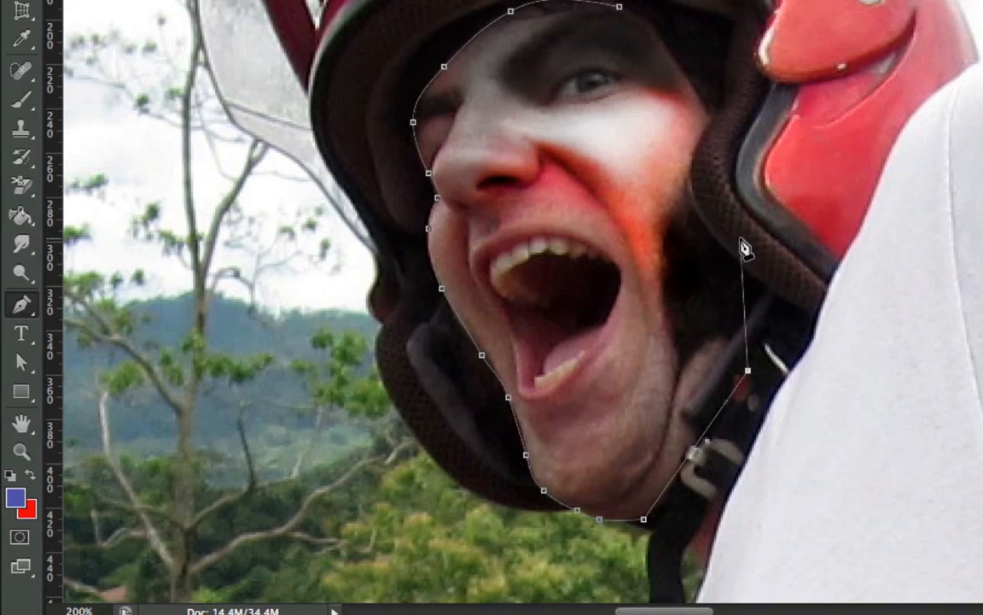
left_click(741, 235)
left_click_drag(712, 114, 700, 96)
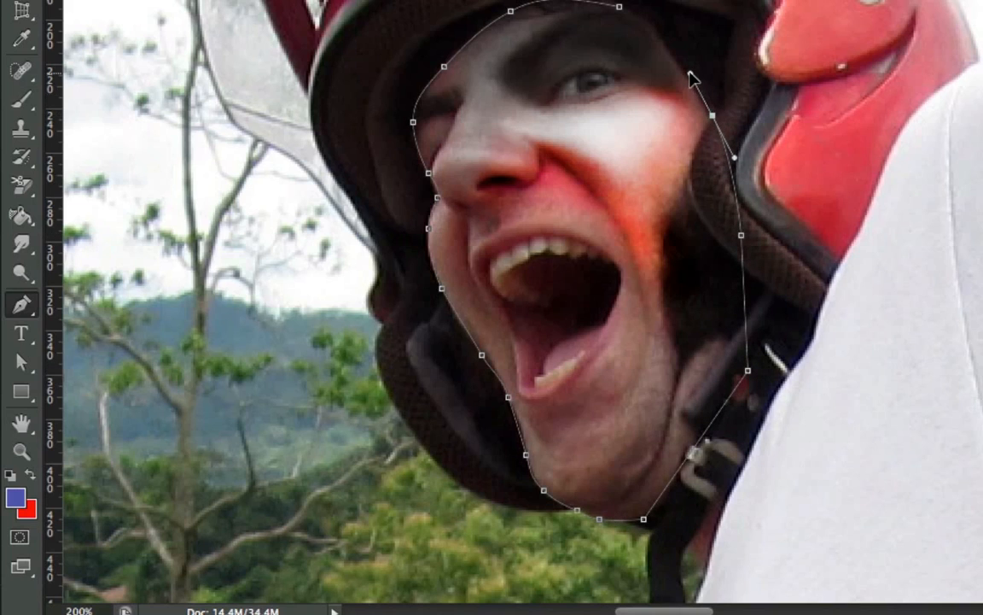
left_click(620, 7)
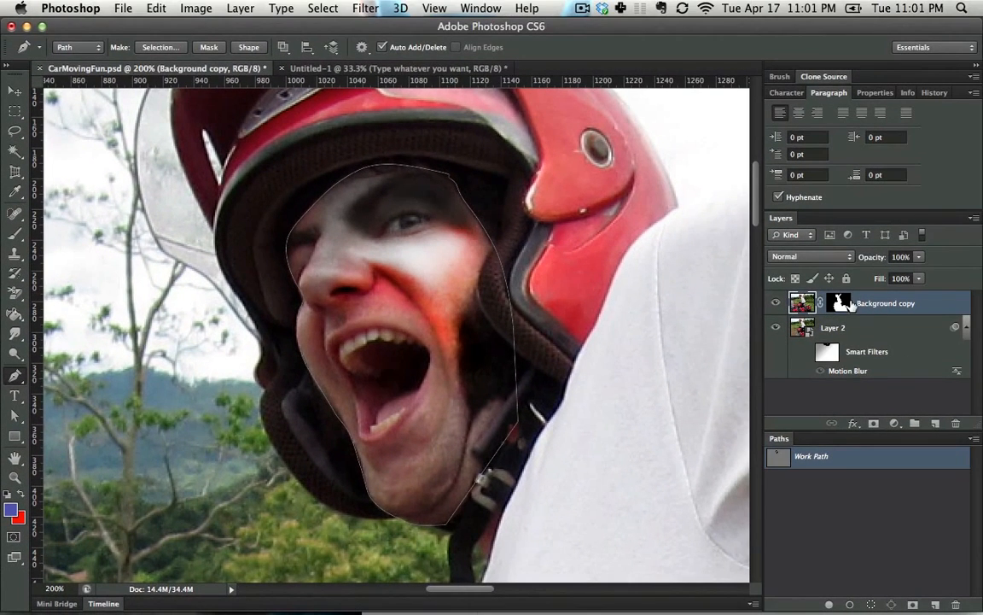
Delete the Background copy layer's mask without applying it, and make a vector mask from the face path
left_click_drag(850, 304, 956, 424)
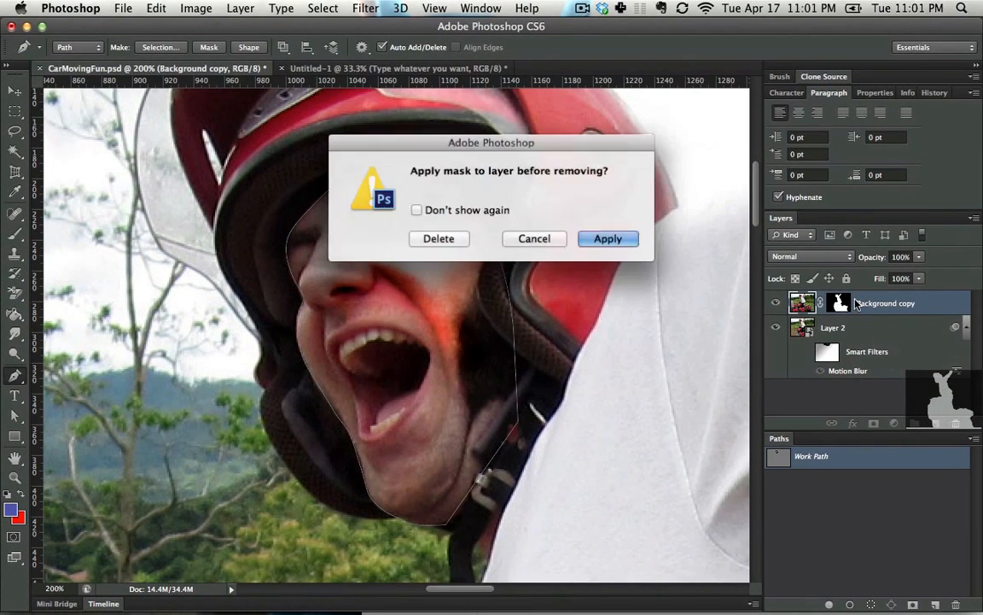
left_click(439, 238)
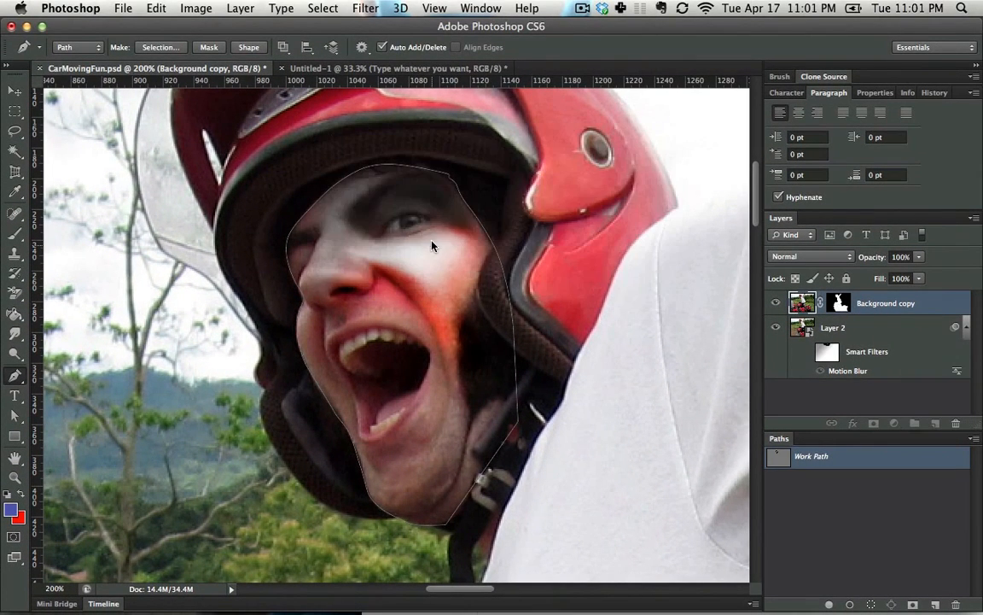
left_click(206, 48)
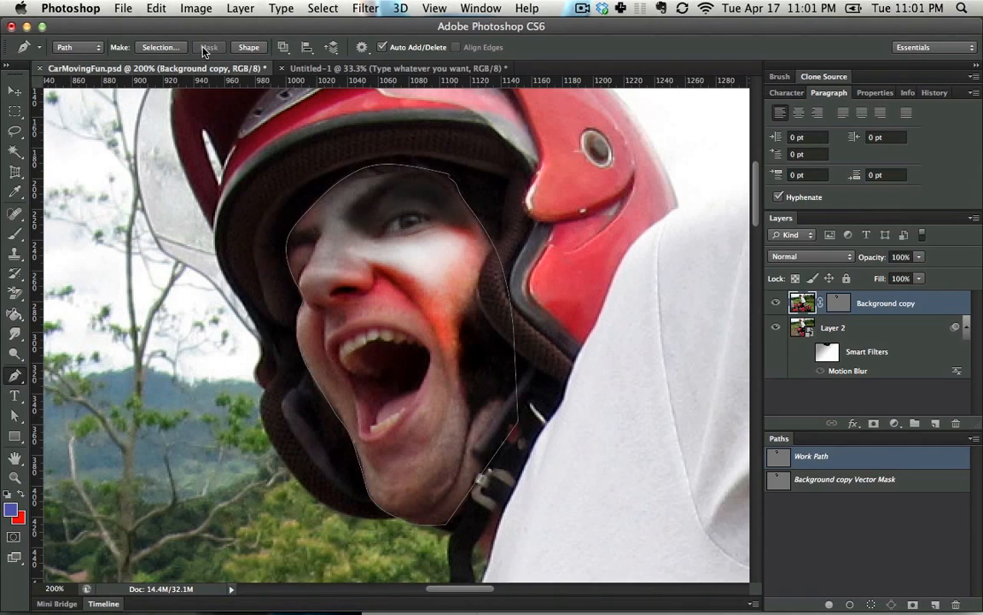
Hide Layer 2 and try pulling the work path's forehead anchor points up and outward beyond the face
left_click(776, 328)
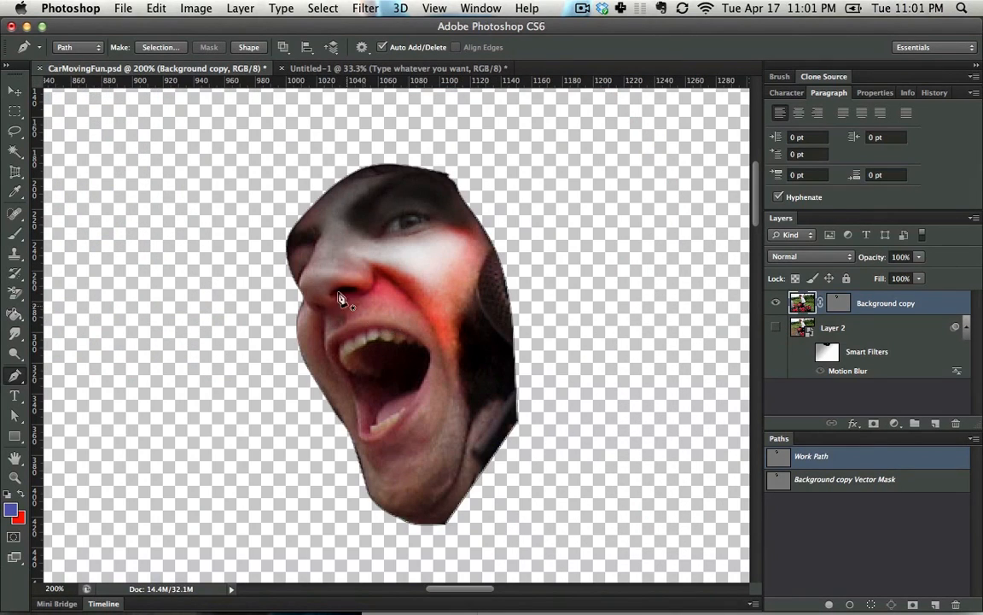
left_click(444, 174, "super")
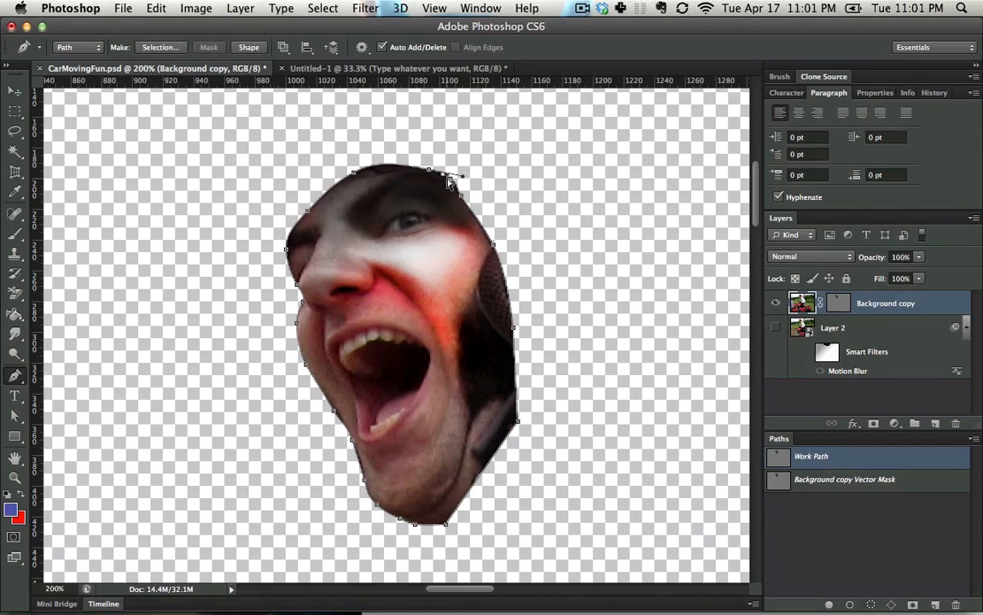
left_click_drag(429, 171, 402, 135)
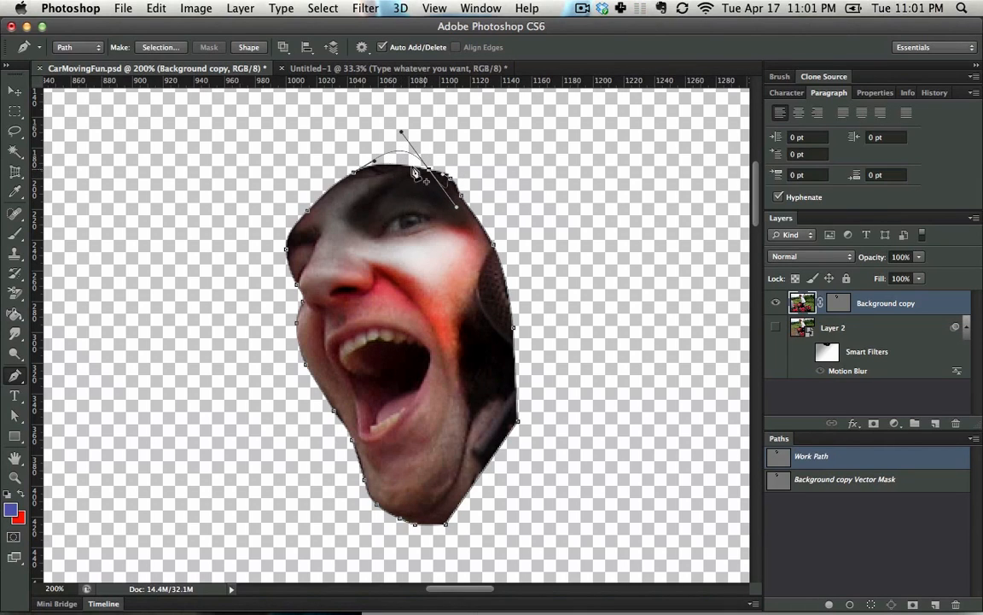
left_click_drag(355, 173, 313, 134)
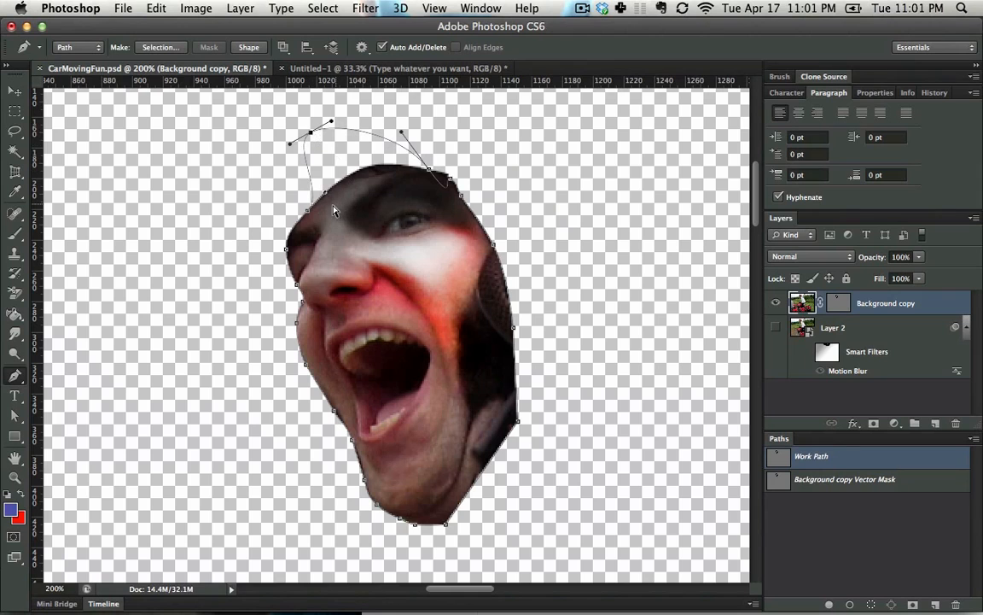
left_click_drag(309, 216, 252, 158)
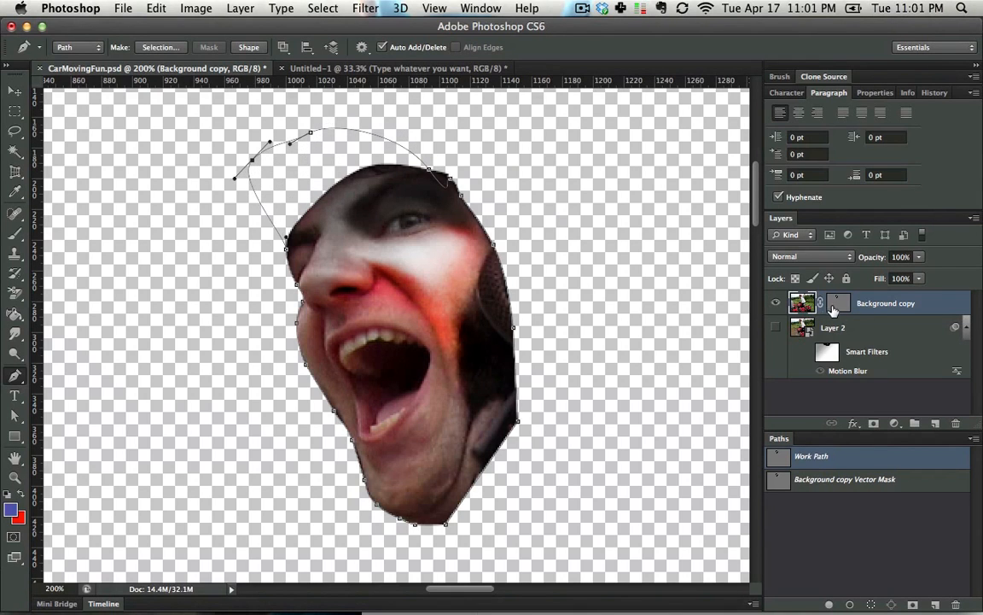
Select the Background copy layer's vector mask and toggle it off and on to compare
double_click(833, 307)
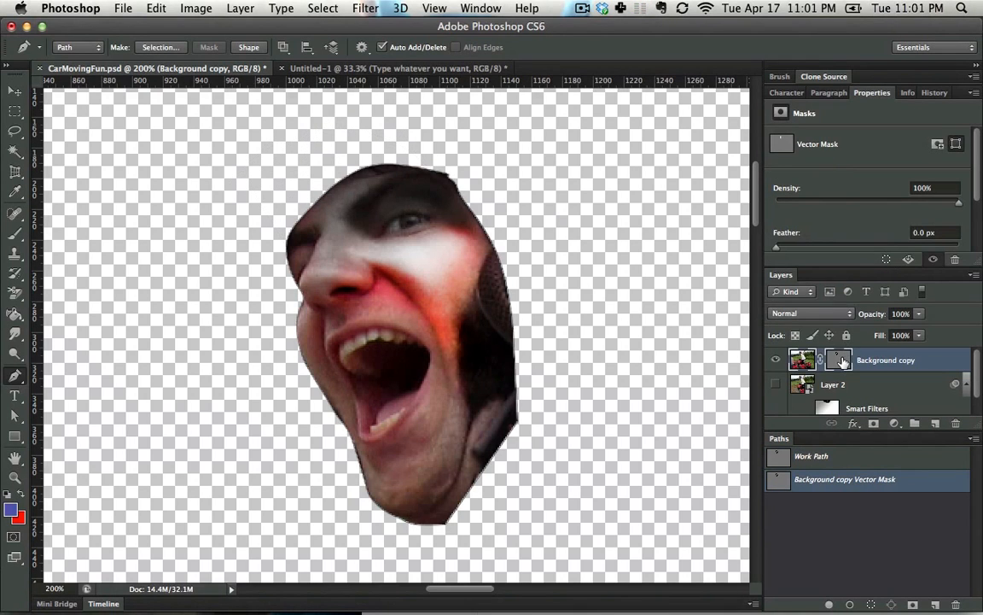
left_click(840, 361, "shift")
left_click(840, 361, "shift")
left_click(837, 362, "shift")
left_click(839, 362, "shift")
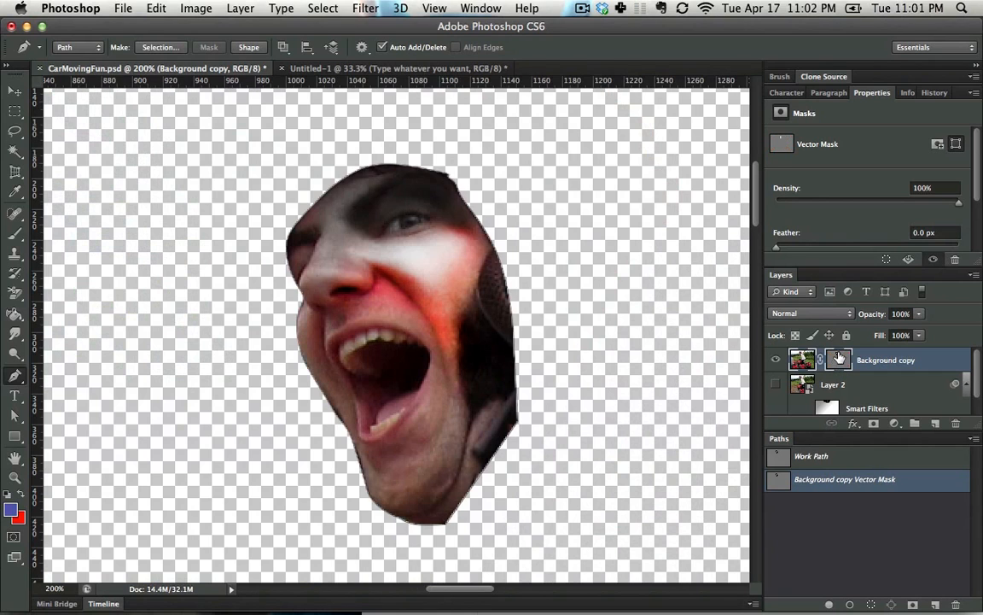
Try dragging the vector mask's upper forehead anchor point up into the helmet padding, and undo it
left_click(431, 176)
left_click_drag(432, 173, 428, 125)
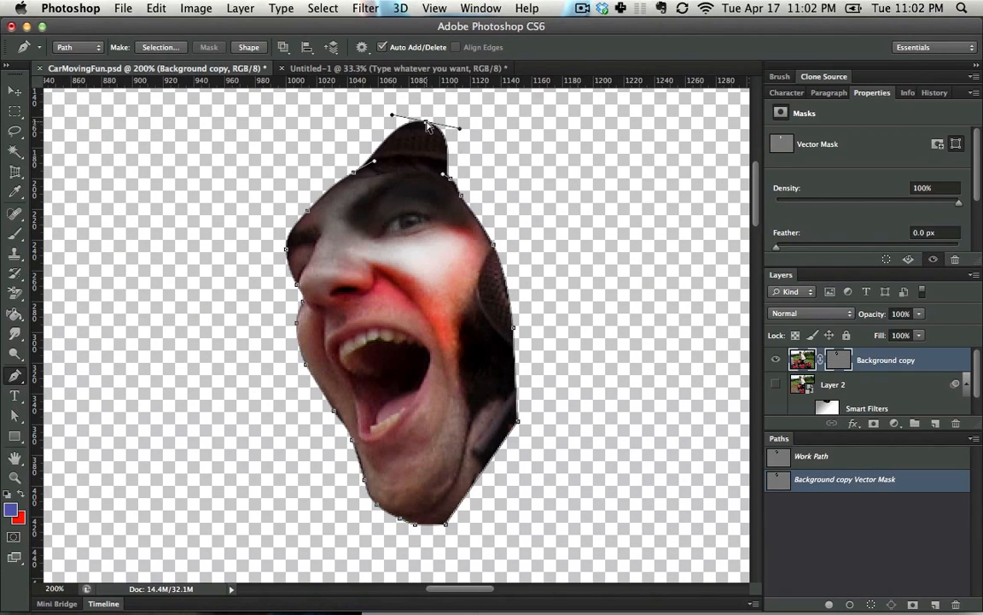
key("super+z")
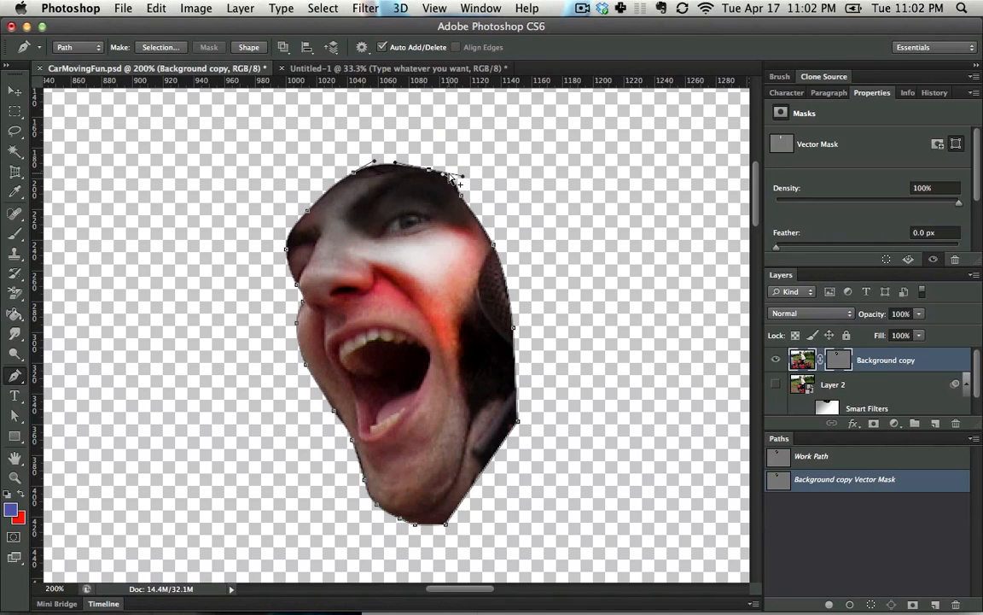
Undo the mask toggles, the path edits and the vector mask, back to the Background copy's original layer mask
key("super+z")
key("super+z")
key("super+z")
key("super+z")
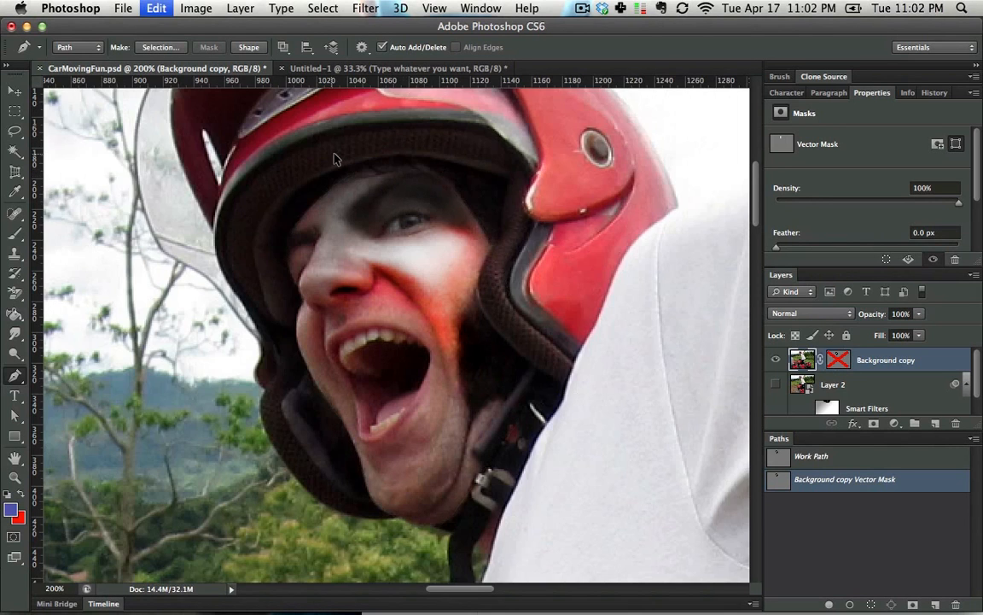
key("super+z")
key("super+z")
key("super+z")
key("super+z")
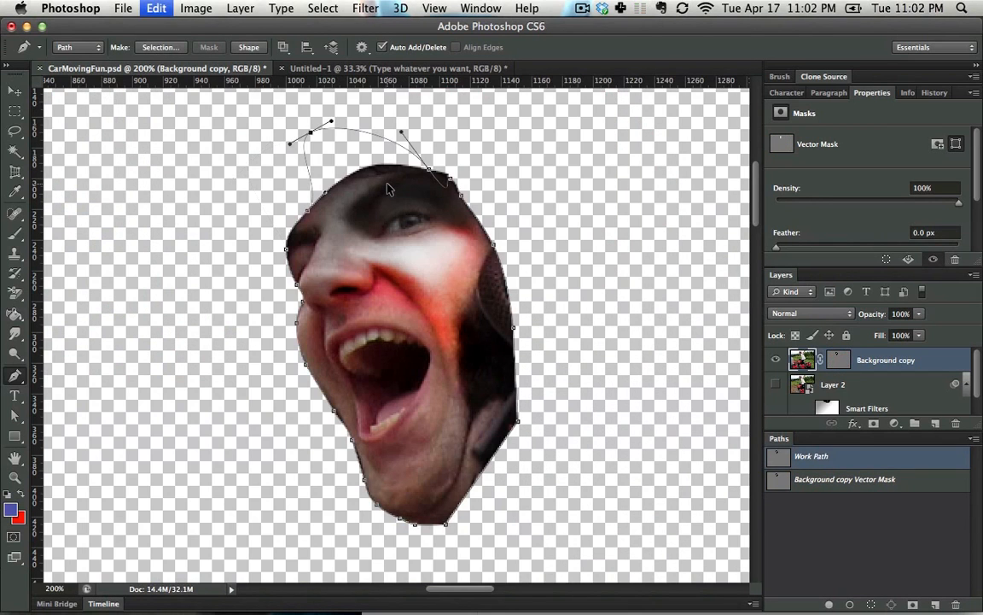
key("super+z")
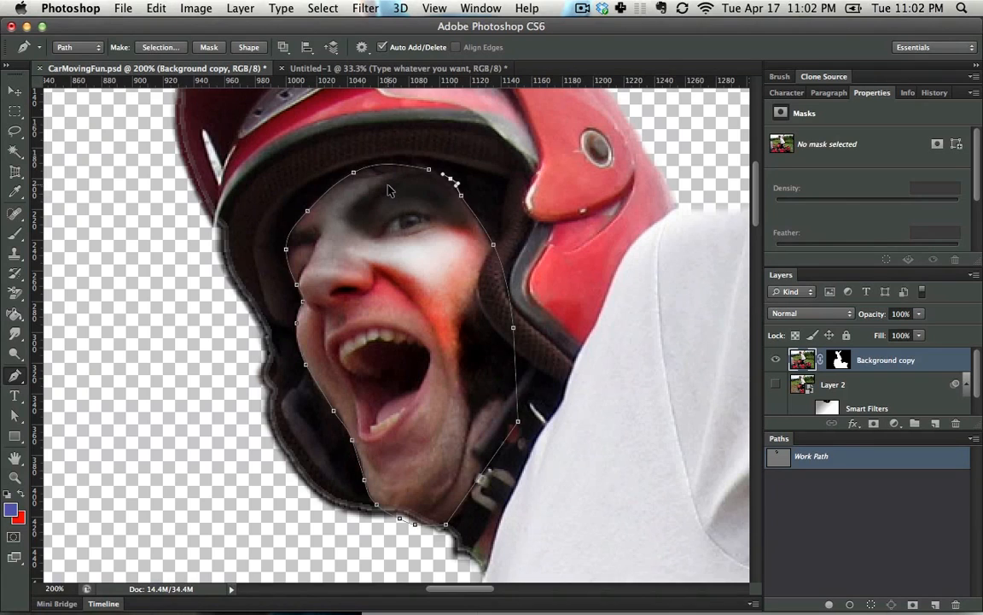
left_click(160, 53)
left_click(161, 53)
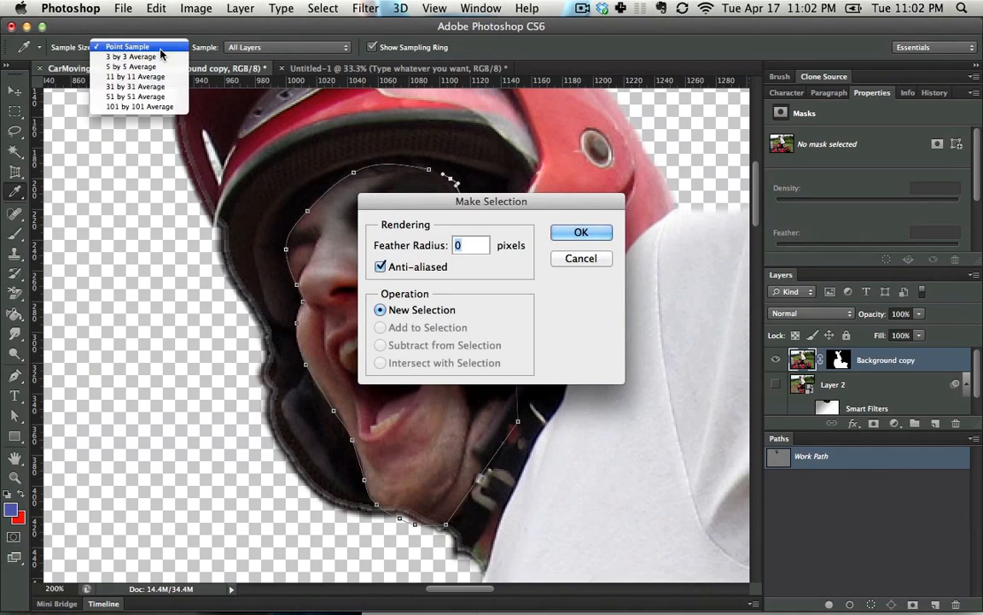
key("Escape")
key("Escape")
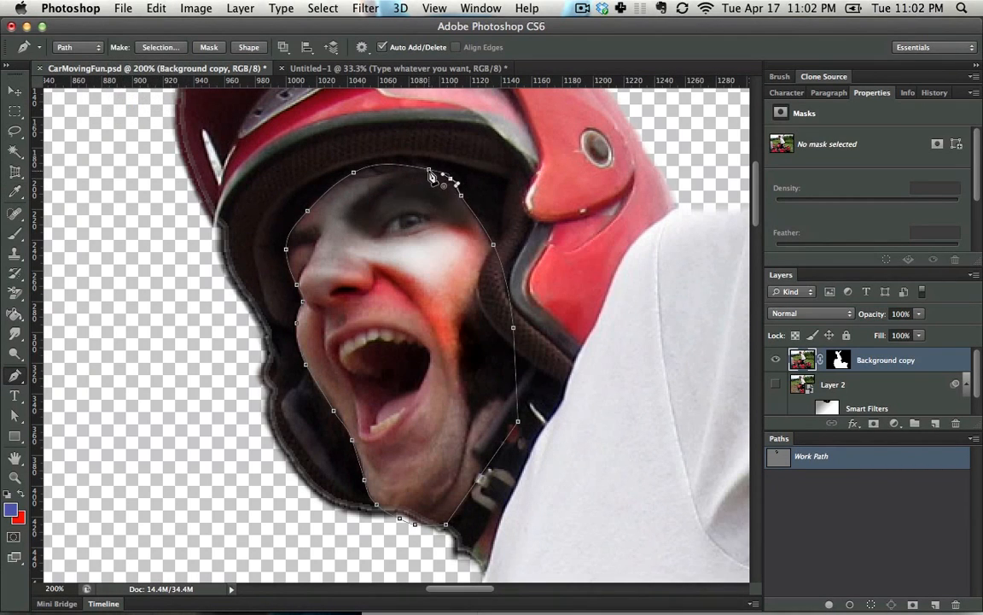
Make a selection from the face path, and make the work path active again
left_click(430, 170)
left_click(162, 49)
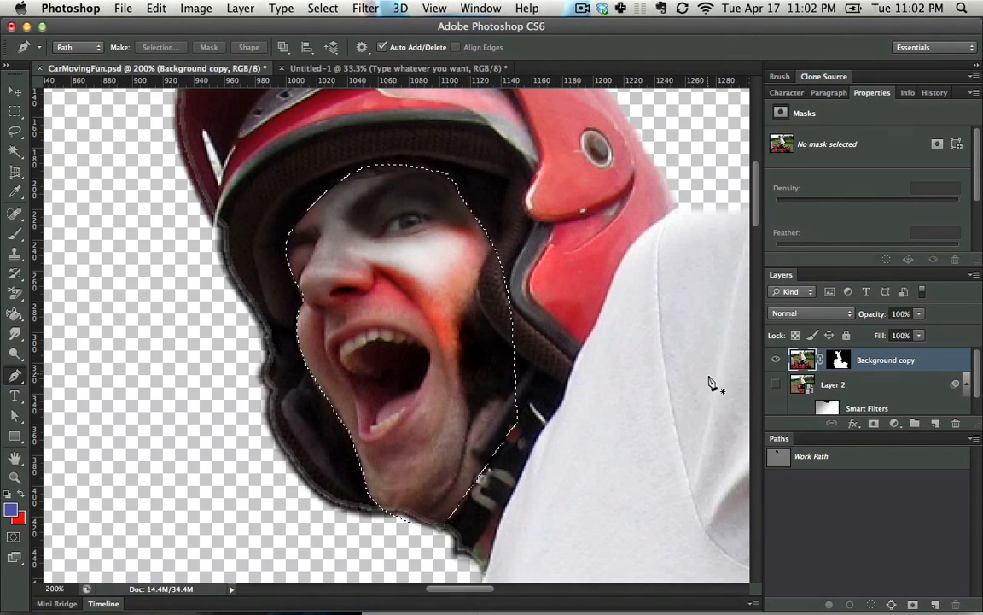
left_click(835, 457)
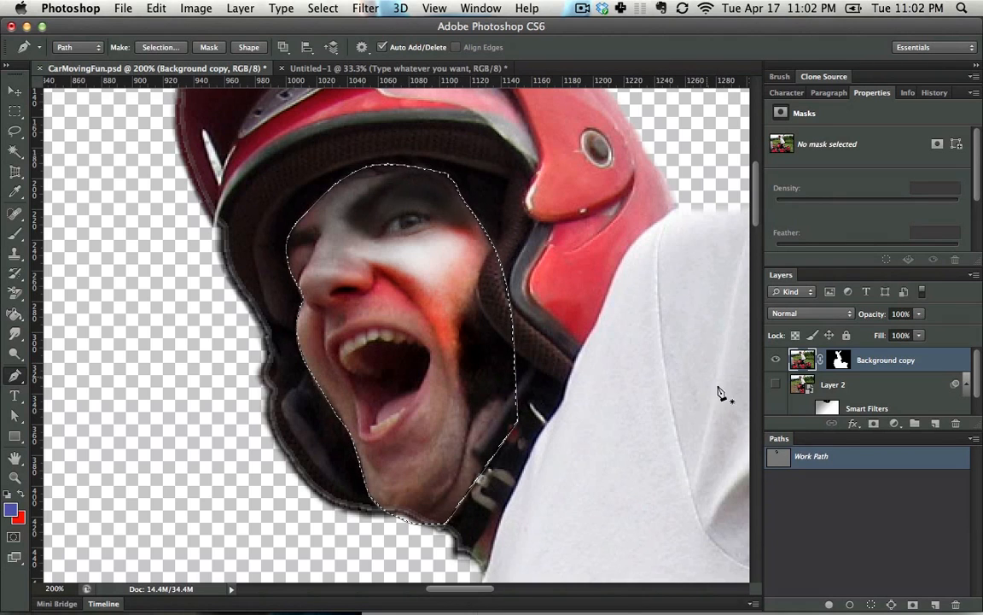
Save the temporary work path as a permanent path named Path 1
left_click(480, 8)
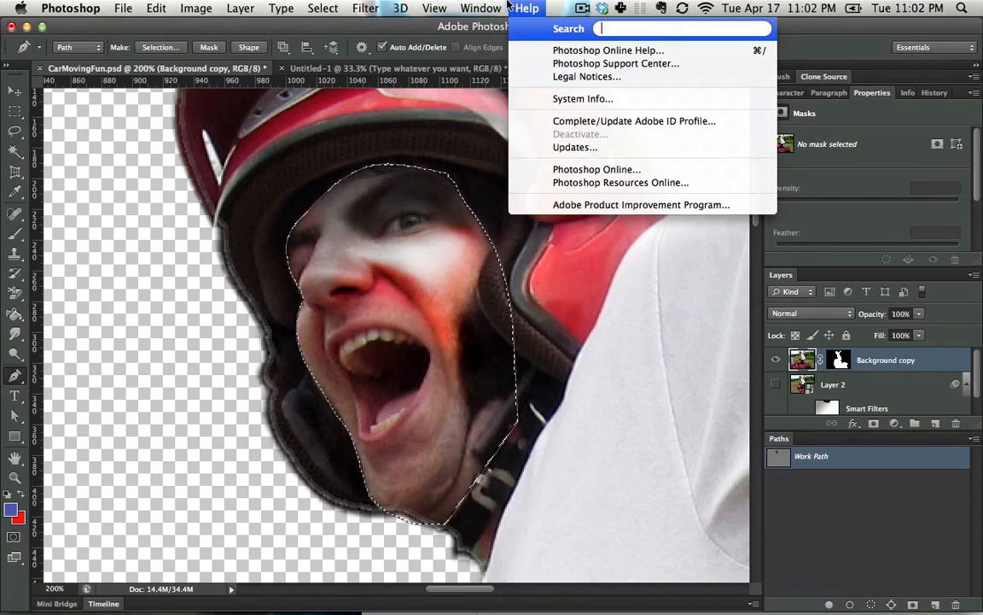
left_click(484, 6)
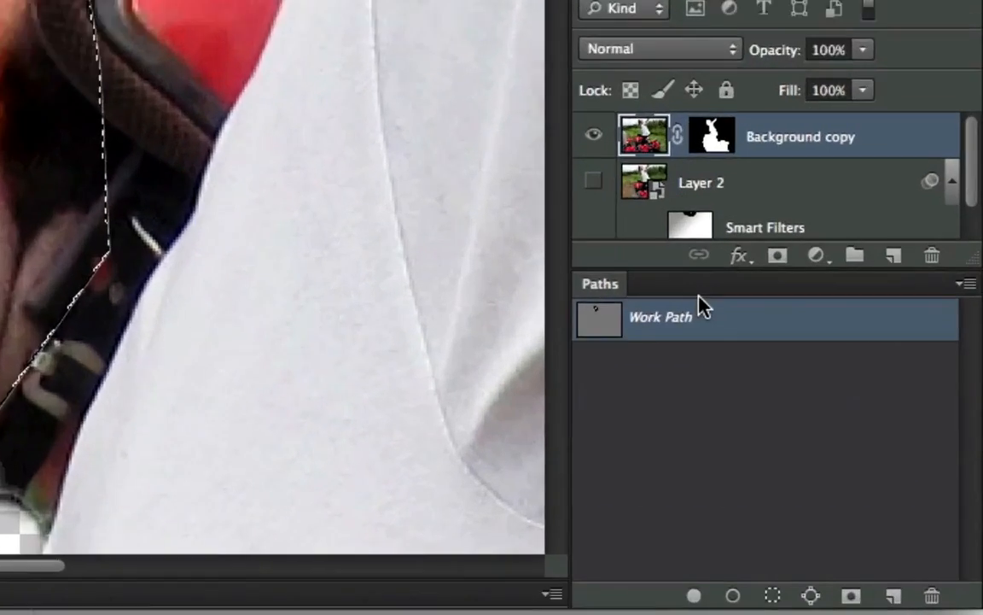
left_click_drag(702, 318, 892, 597)
left_click_drag(824, 583, 824, 582)
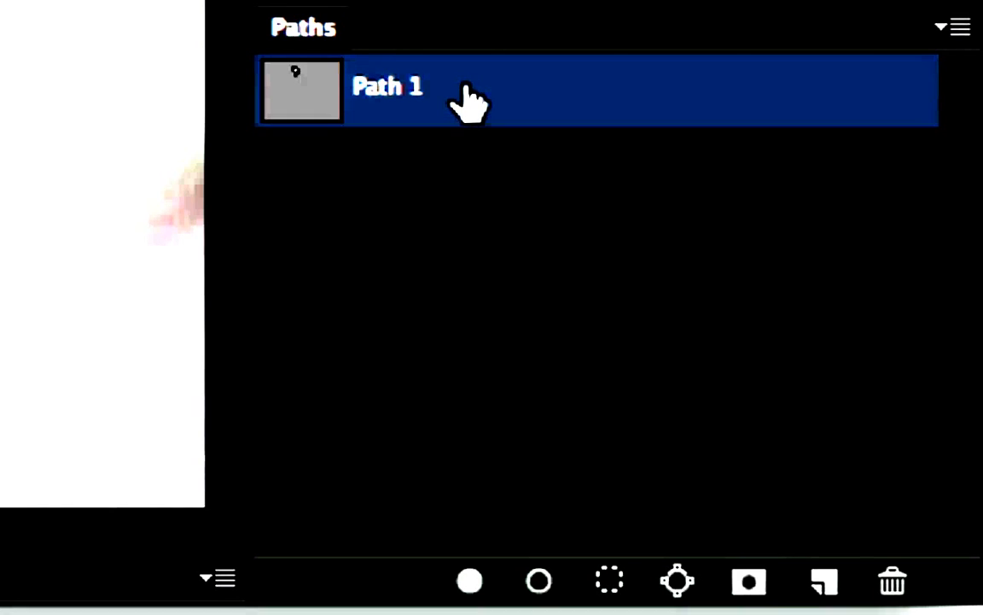
key("ctrl+z")
key("ctrl+z")
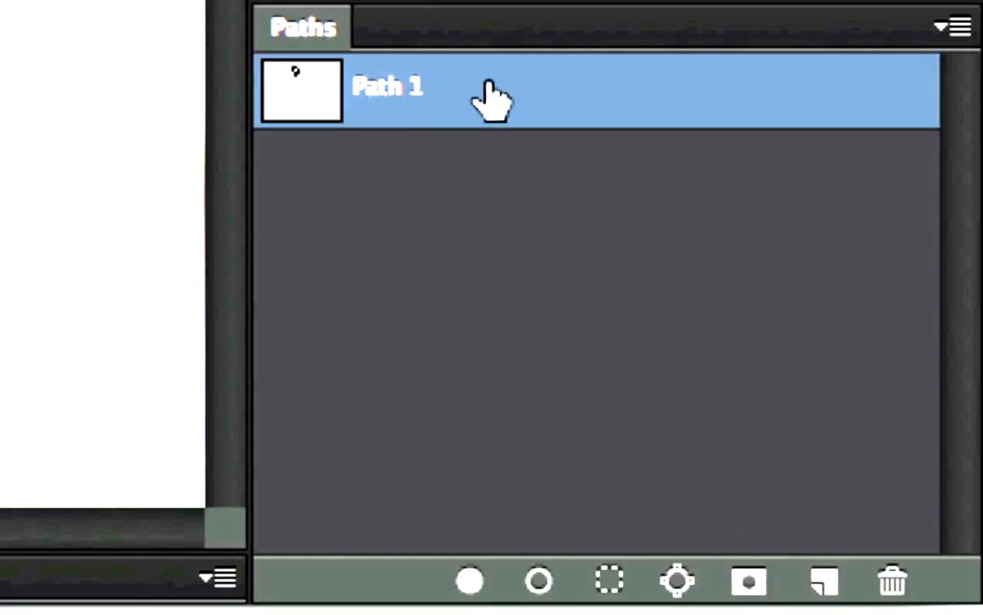
Duplicate Path 1 and rename the copy "Face Path"
left_click_drag(487, 100, 832, 581)
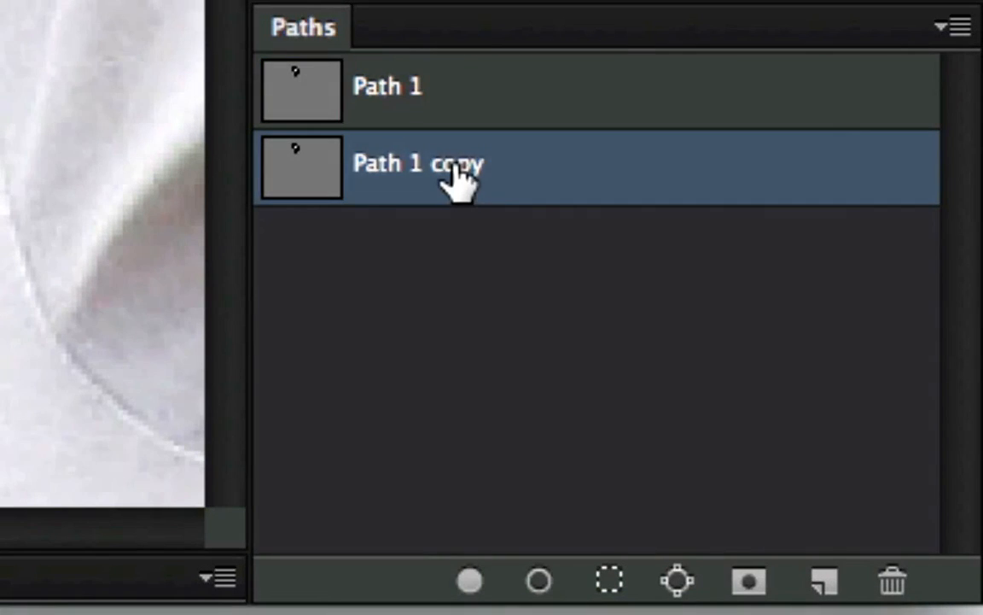
double_click(453, 163)
type("Face Path")
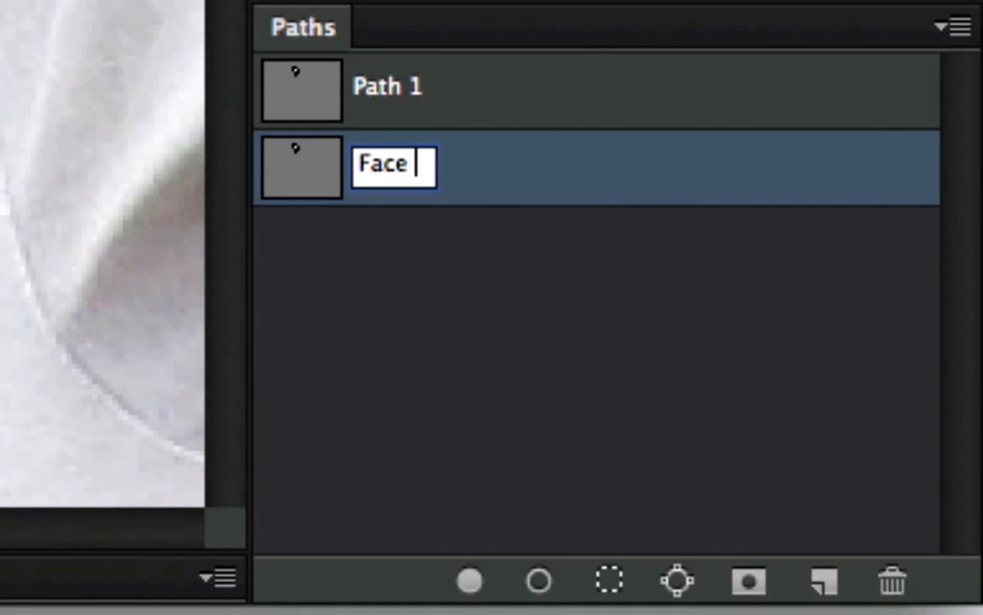
key("Return")
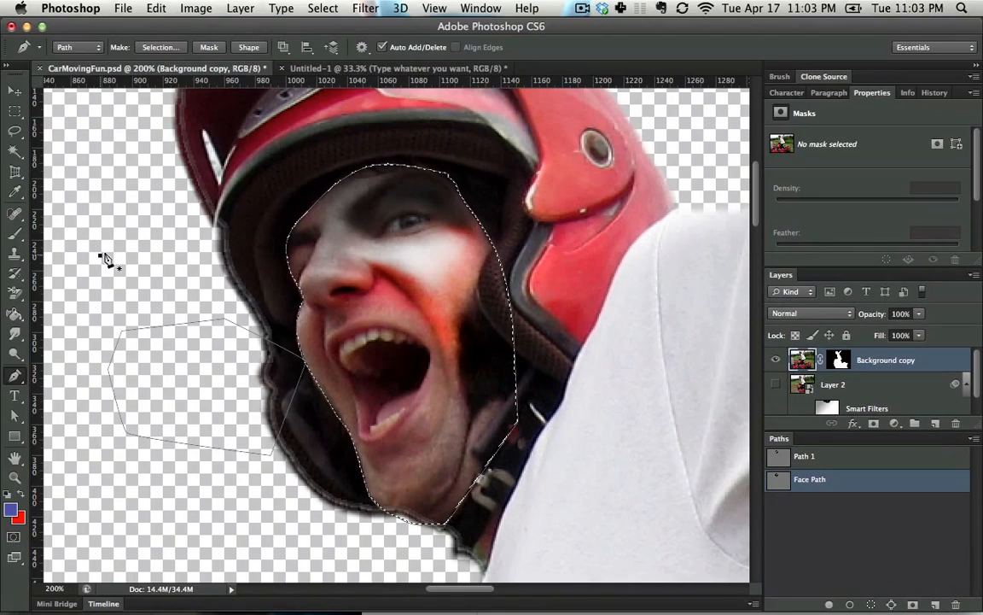
Draw a closed curved subpath within Face Path, over the transparent area in front of the helmet
left_click_drag(100, 254, 226, 324)
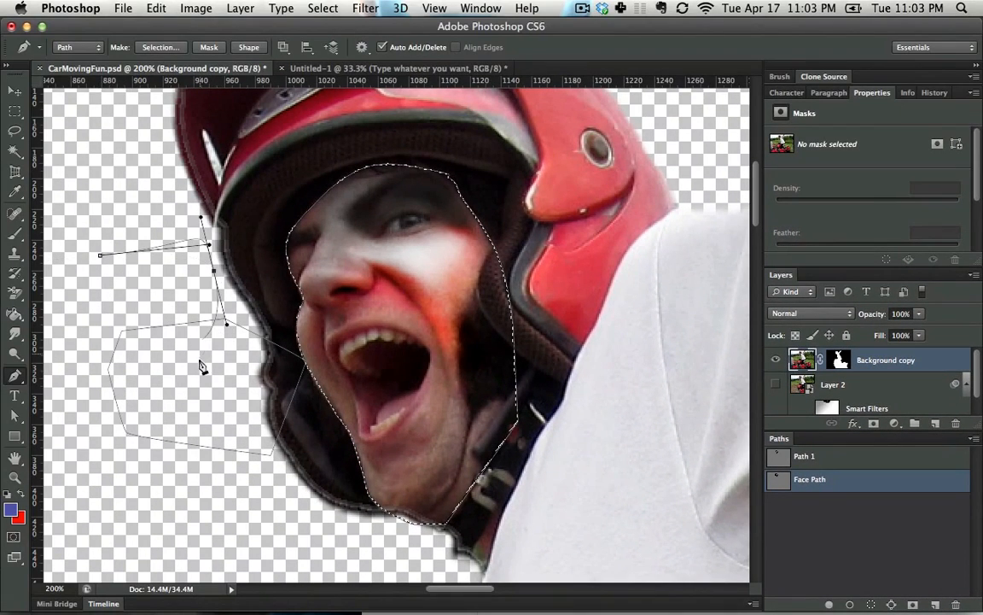
left_click_drag(200, 359, 147, 376)
left_click_drag(96, 296, 91, 251)
left_click(100, 256)
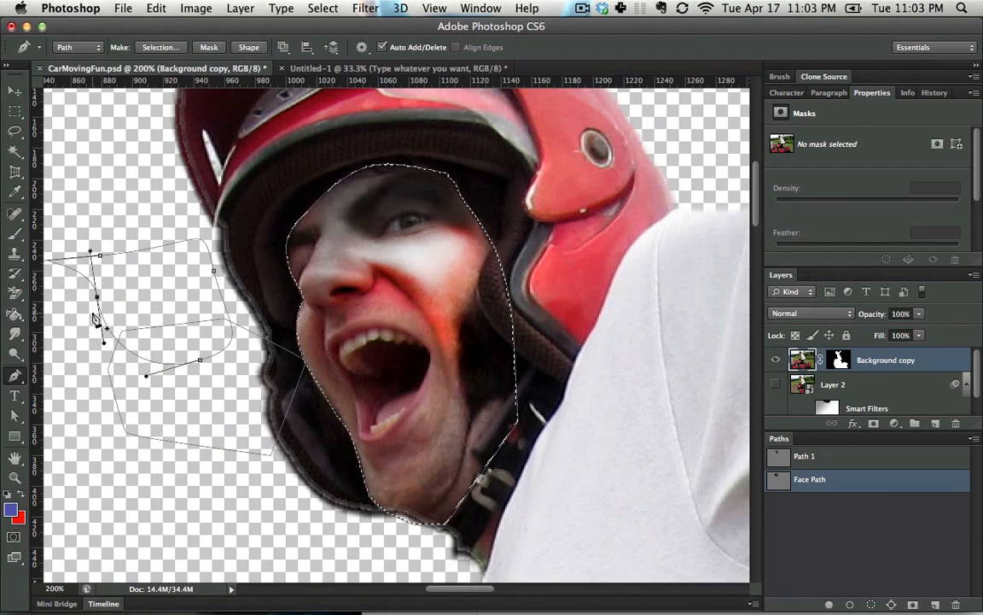
right_click(97, 295)
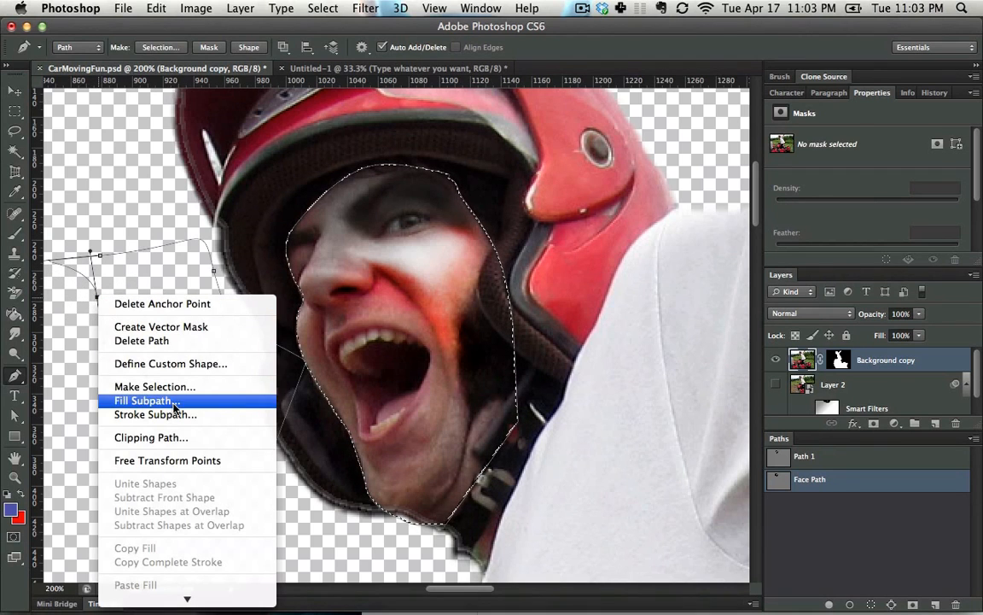
left_click(222, 249)
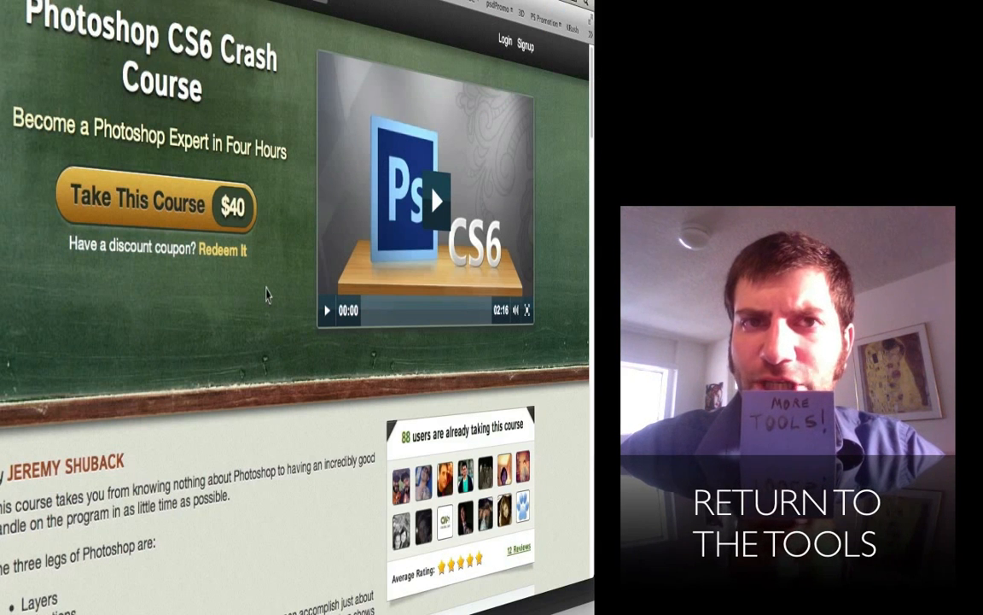
scroll(266, 295, "down", 3)
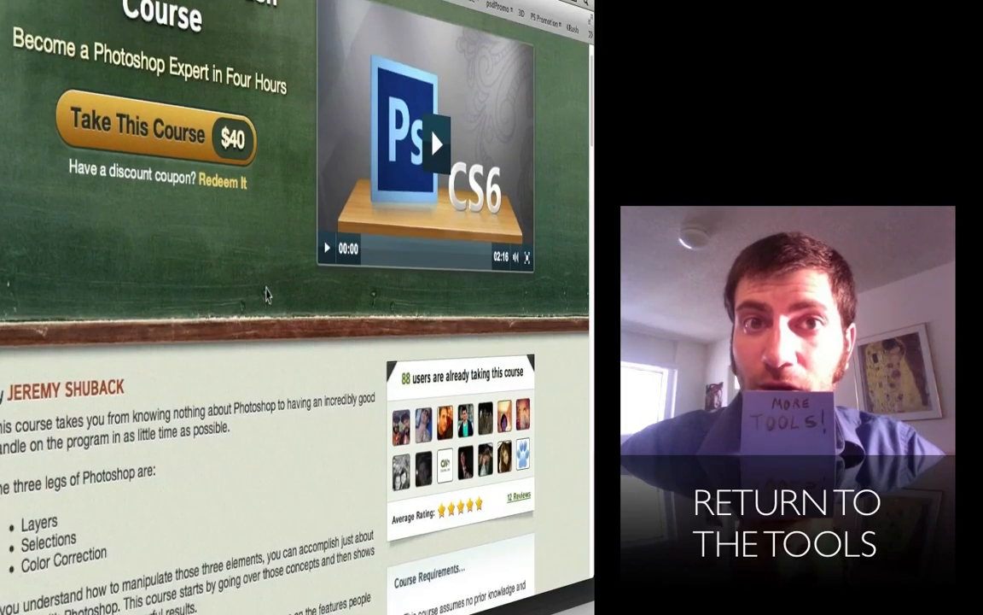
scroll(267, 294, "down", 10)
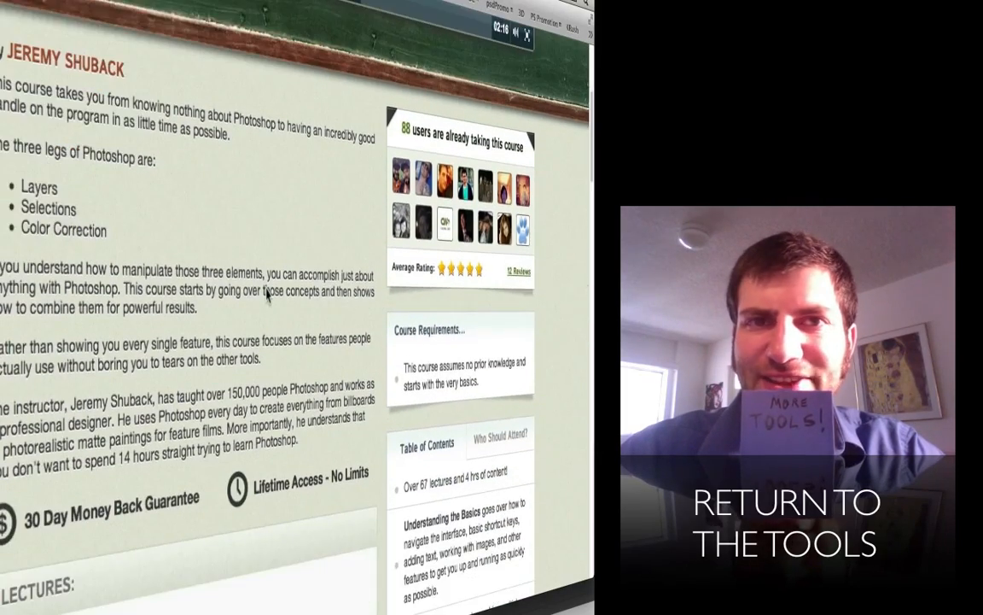